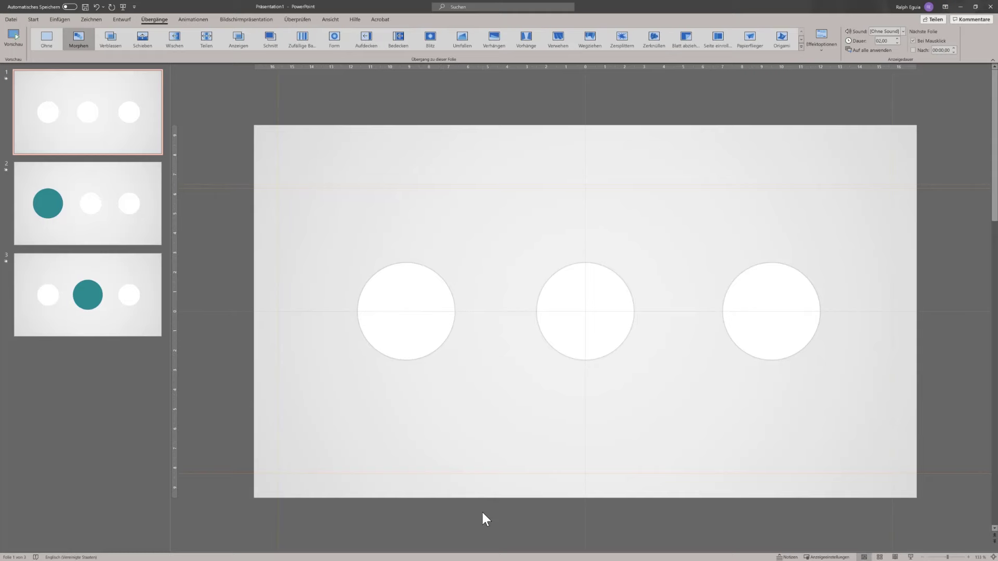
Step: Preview slide 2, then play the show from slide 1 through both morph transitions and exit
click(111, 204)
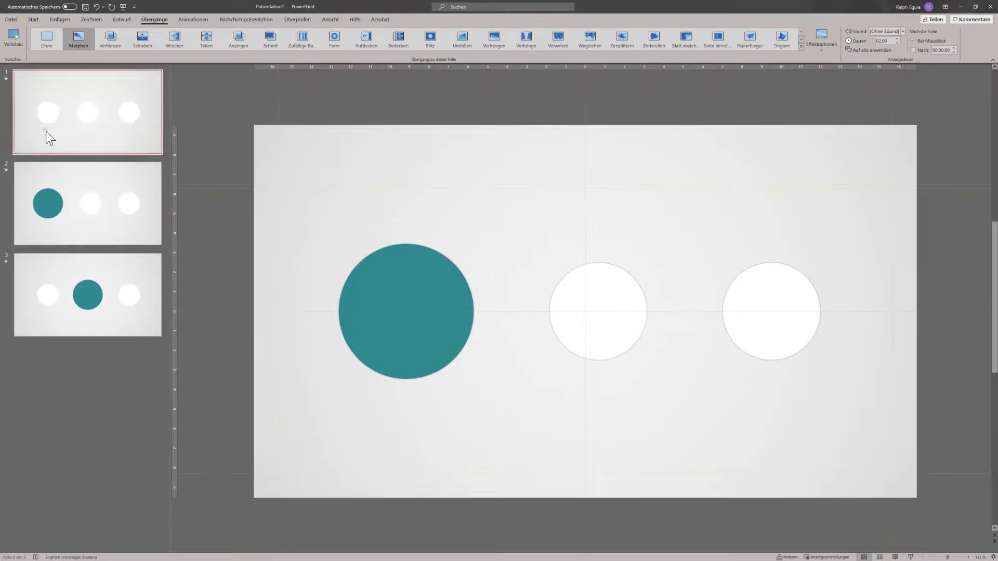
click(47, 136)
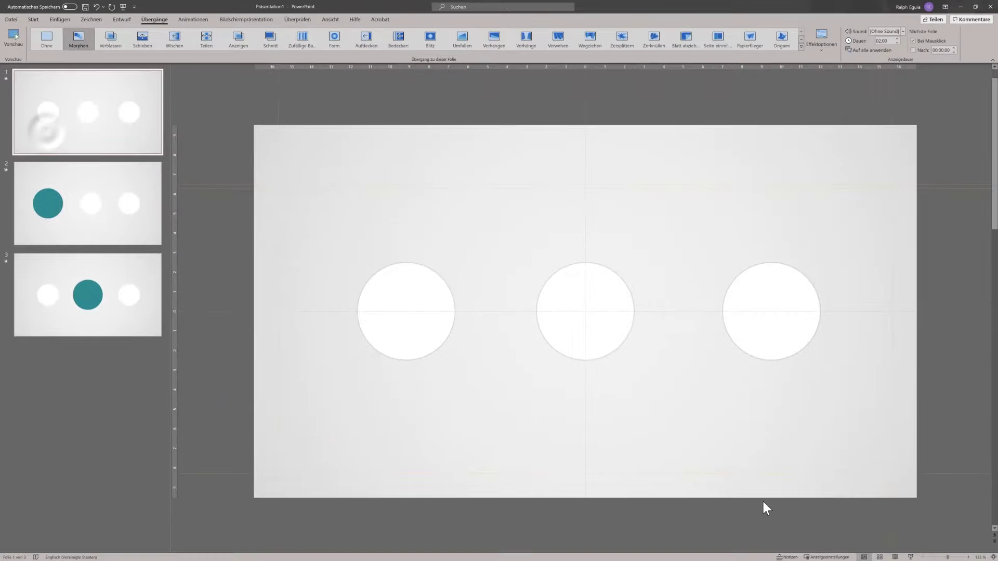
click(911, 557)
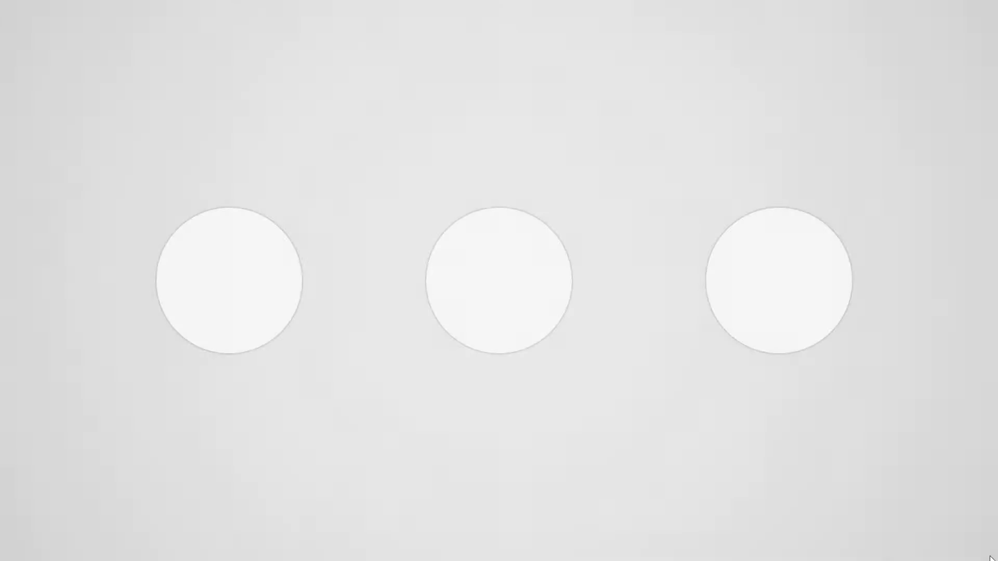
click(991, 559)
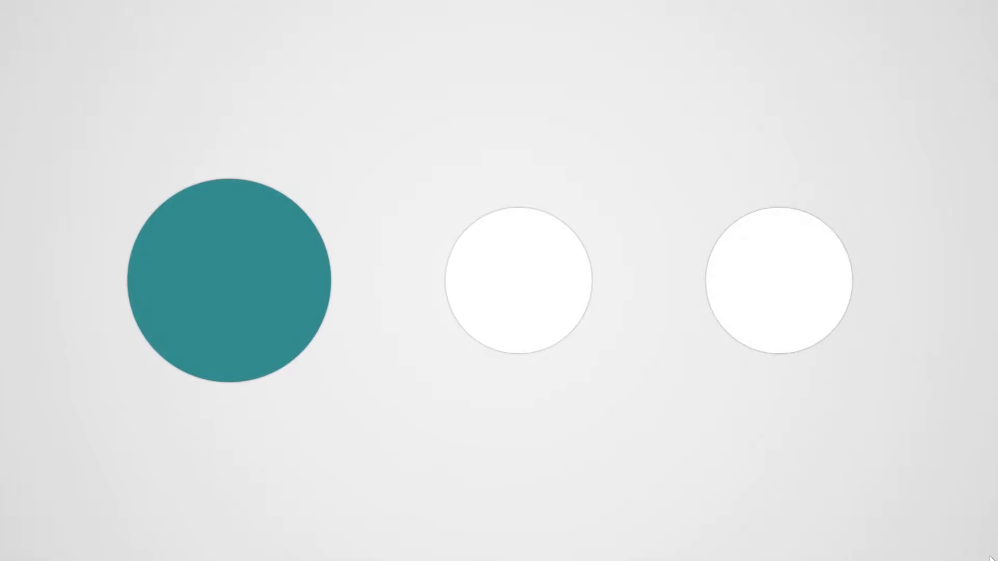
click(990, 559)
key(Escape)
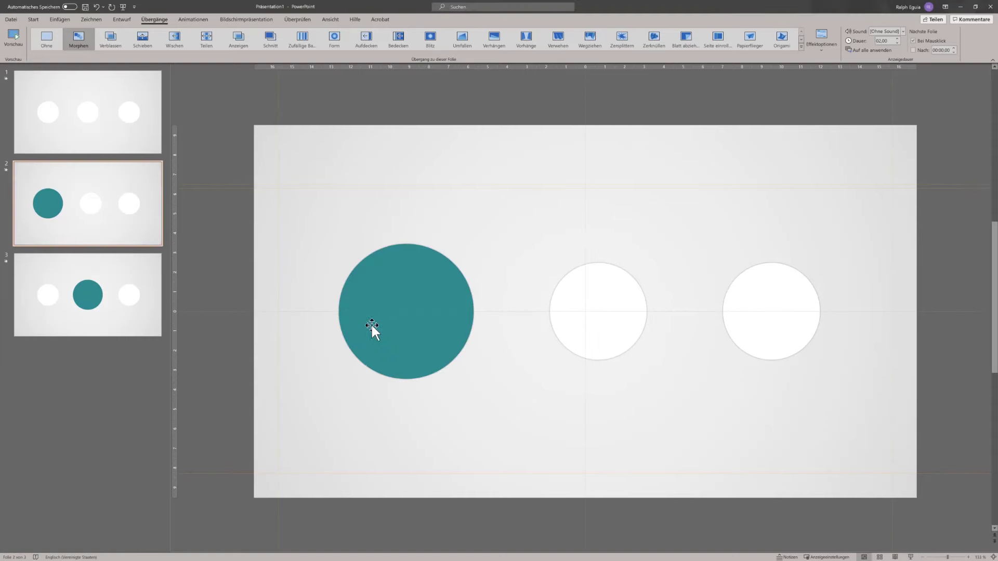
Step: Flip between slides 3, 2 and 3 to compare where the teal circle sits
click(54, 301)
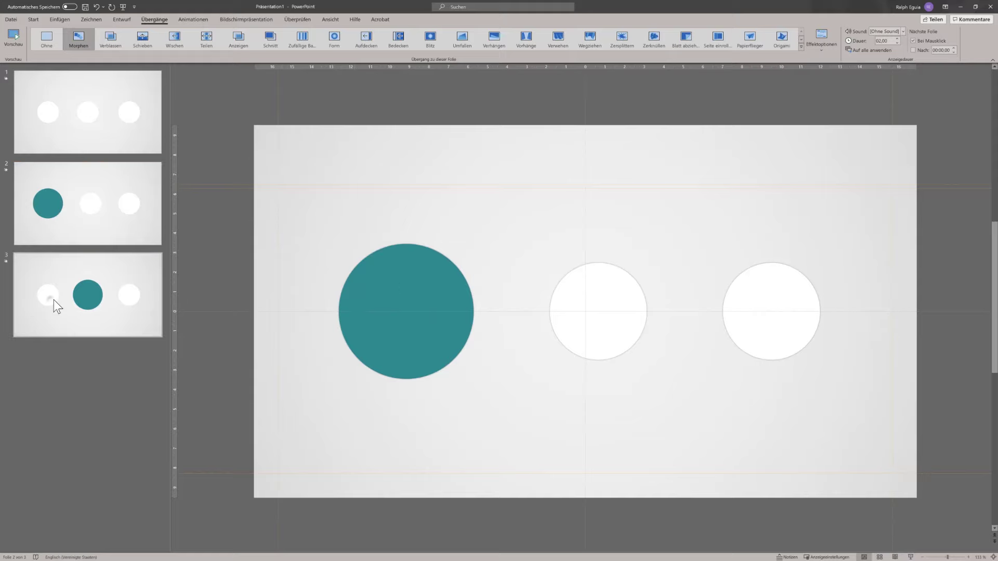
click(71, 230)
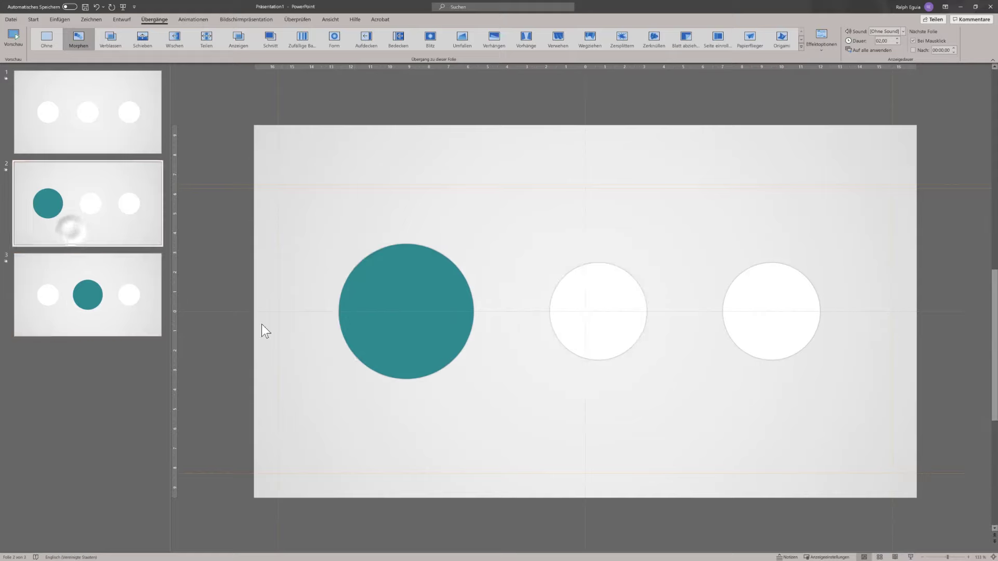
click(122, 294)
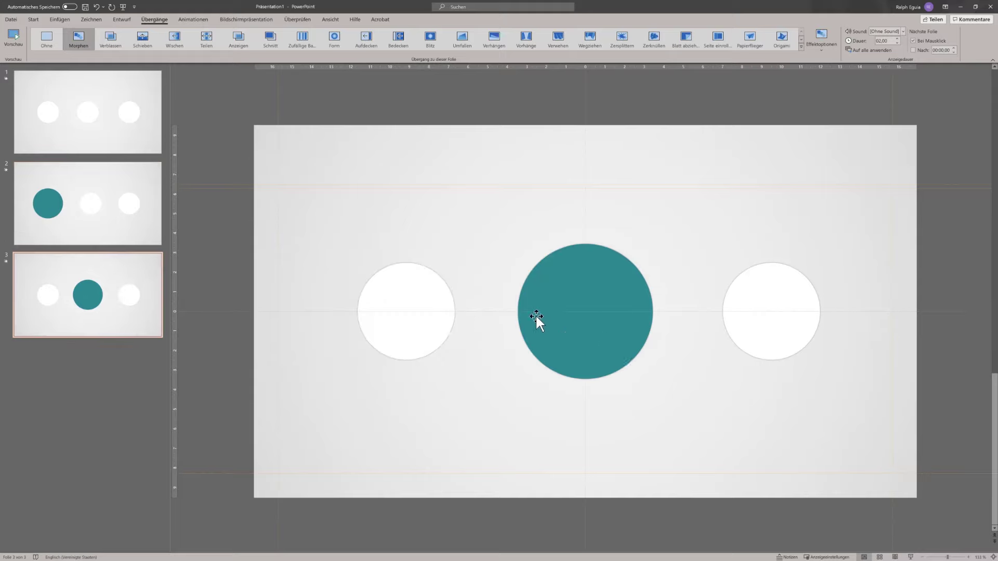
Step: On slide 1, label the left, middle and right circles 1, 2 and 3
click(113, 147)
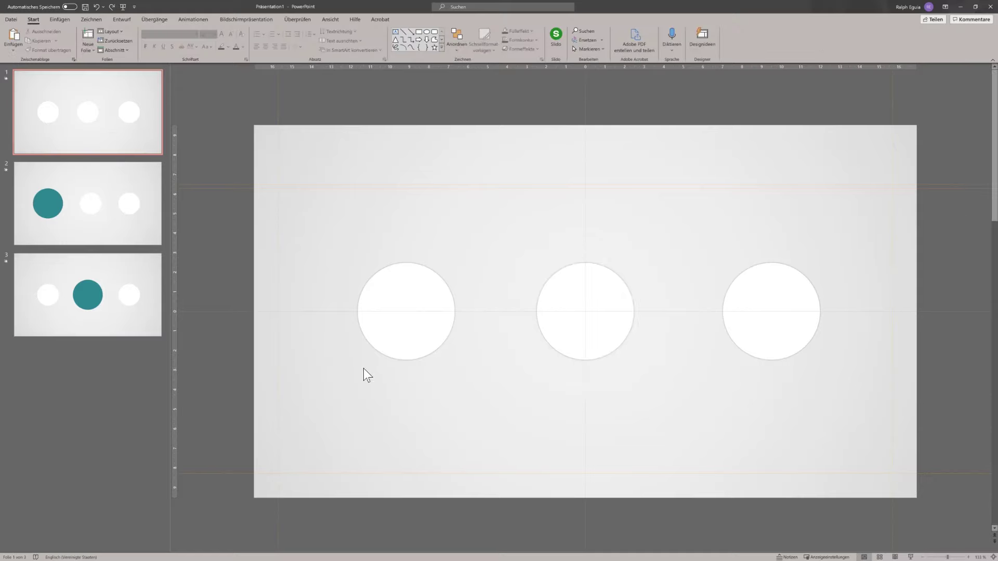
click(408, 286)
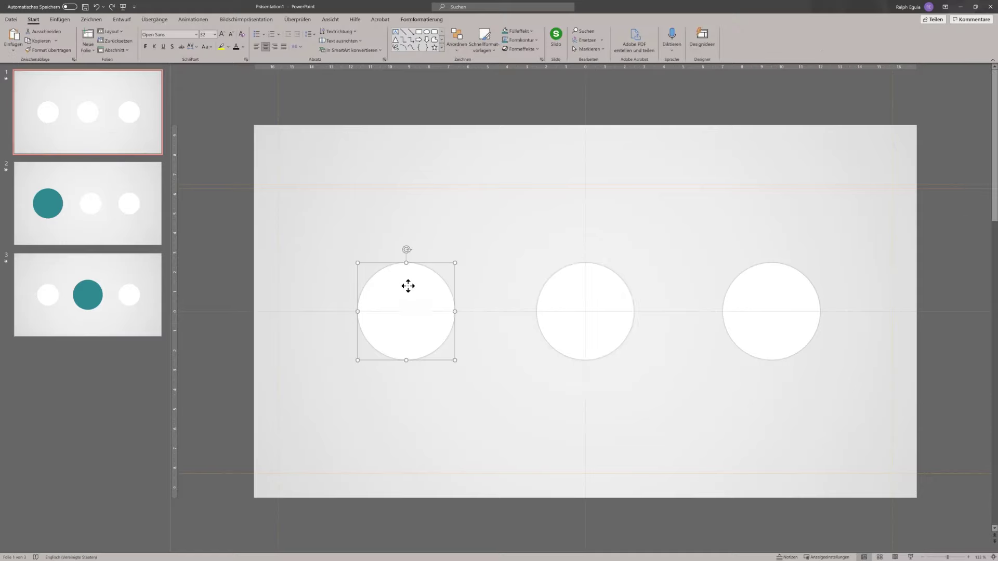
text(1)
click(554, 292)
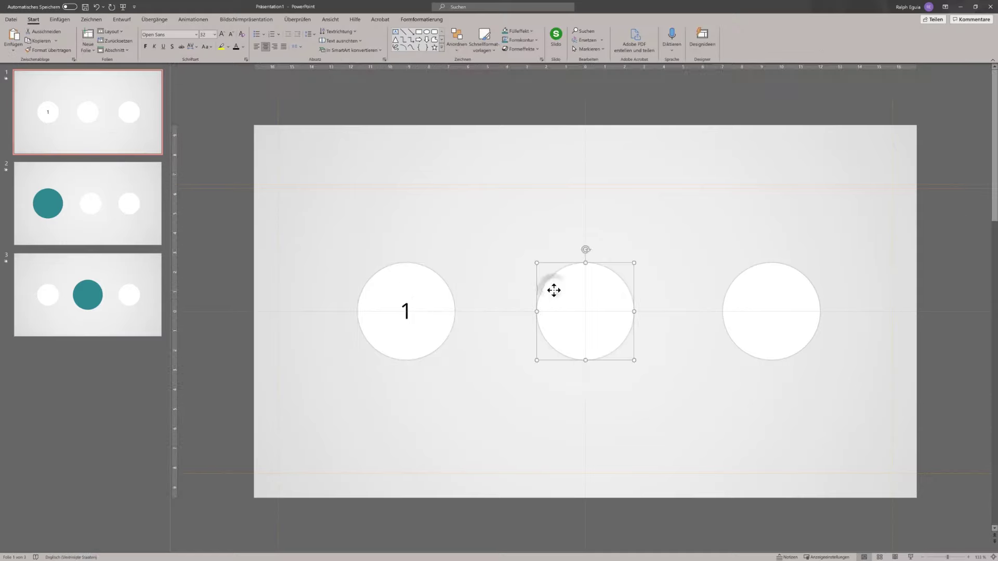
text(2)
click(770, 288)
text(3)
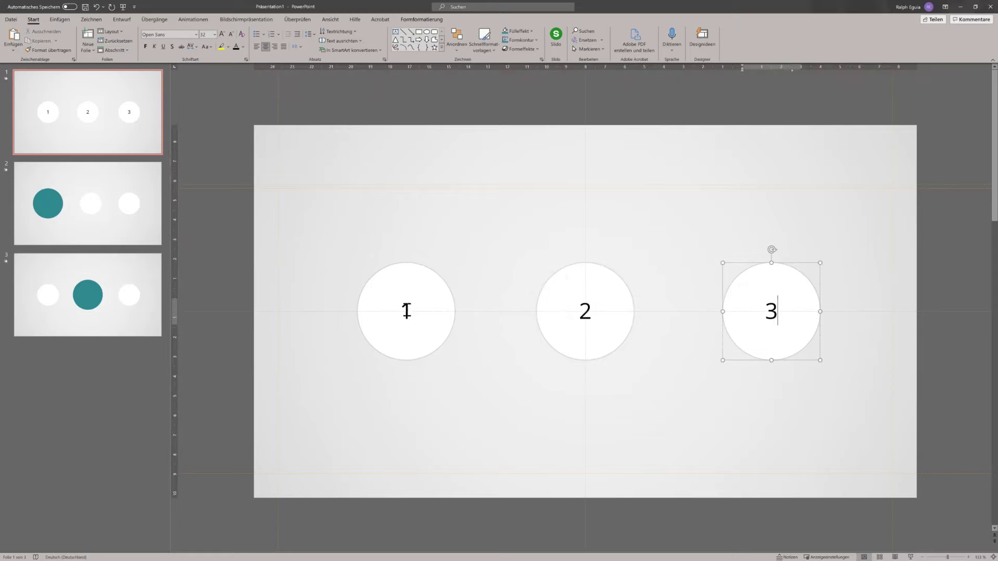
Step: On slide 2, label the circles 1, 2 and 3 from left to right
click(117, 214)
click(402, 289)
text(1)
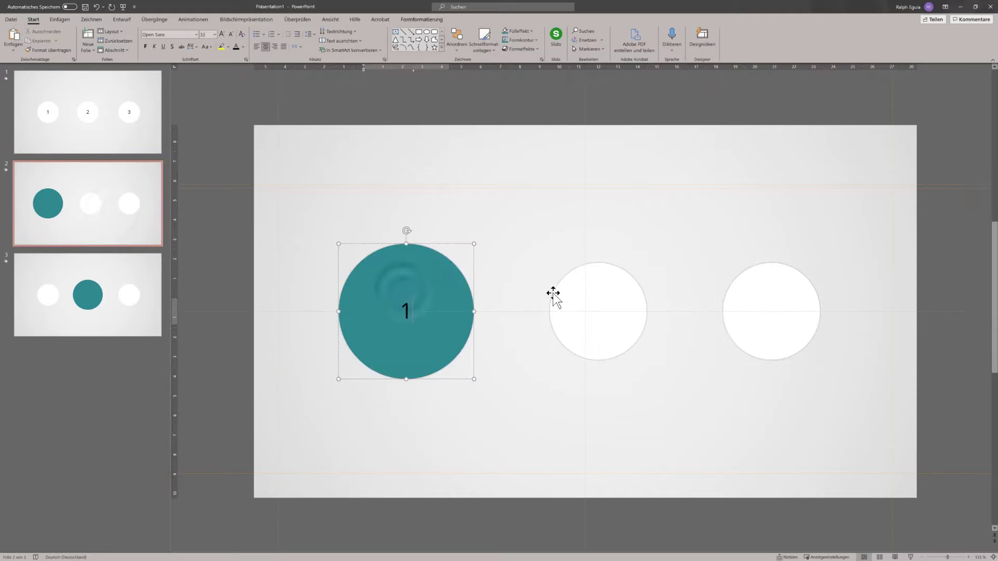
click(554, 296)
text(2)
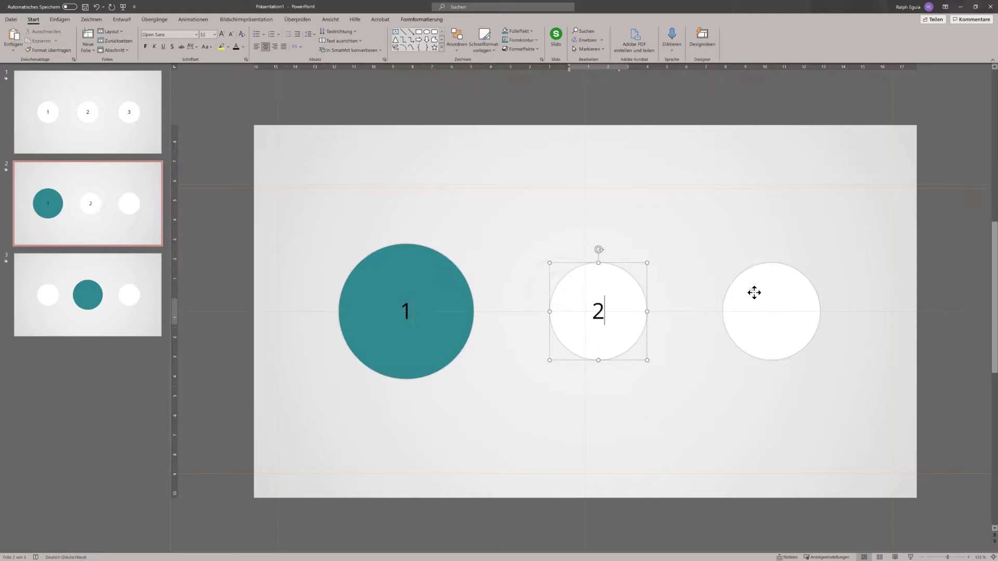
click(754, 292)
text(3)
Step: Label slide 3's circles 1, 2 and 3, then return to slide 1
click(63, 289)
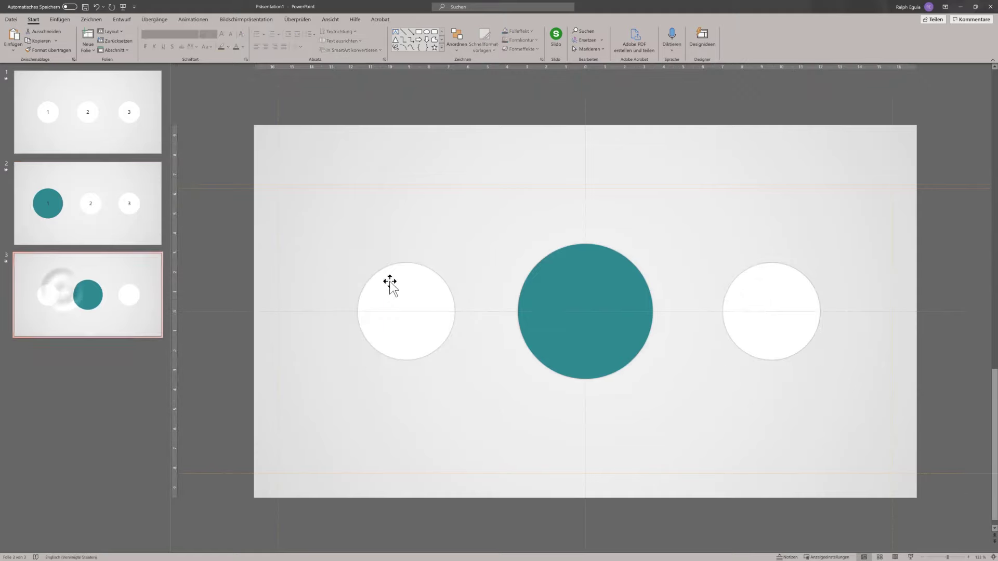
click(390, 283)
text(1)
click(566, 284)
text(2)
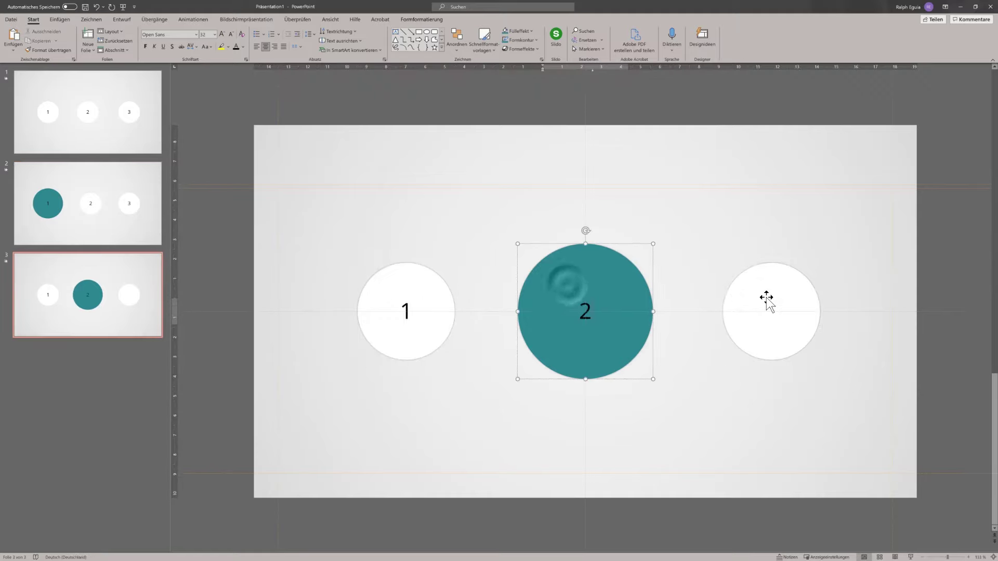
click(767, 299)
text(3)
click(99, 139)
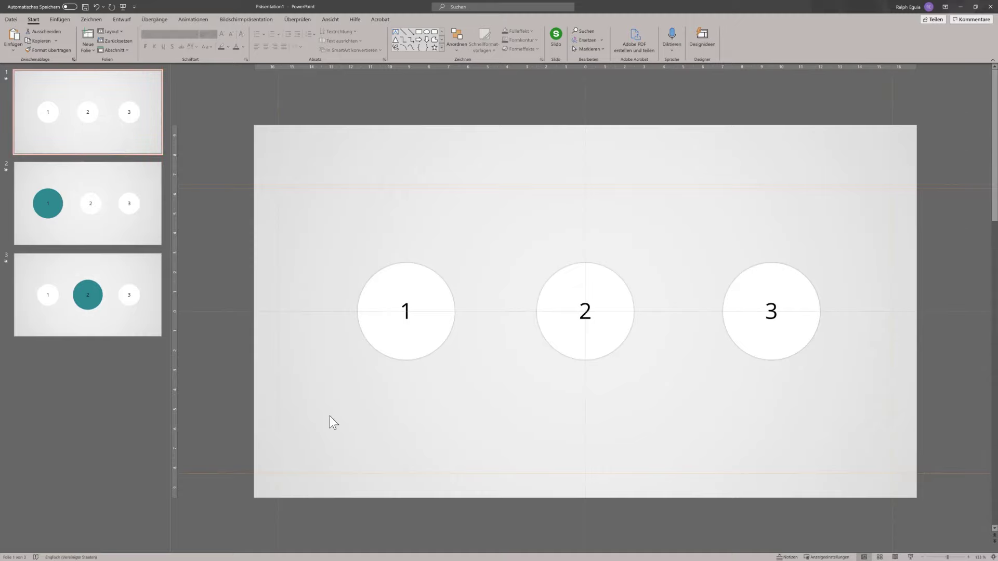
Step: Select slide 1's three circles and set their text fill transparency to 100% in Format Shape
drag(324, 423, 886, 217)
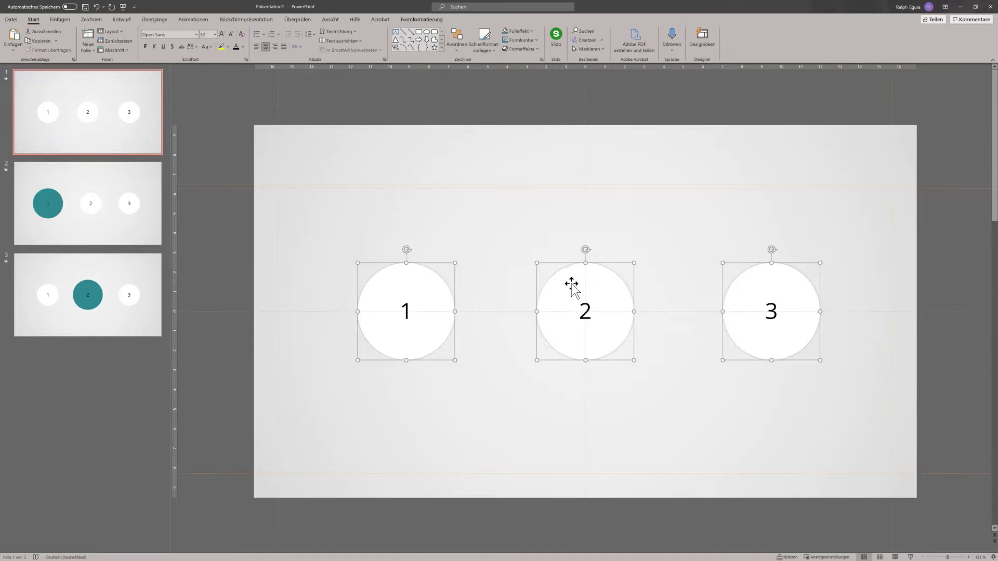
right_click(572, 286)
click(590, 417)
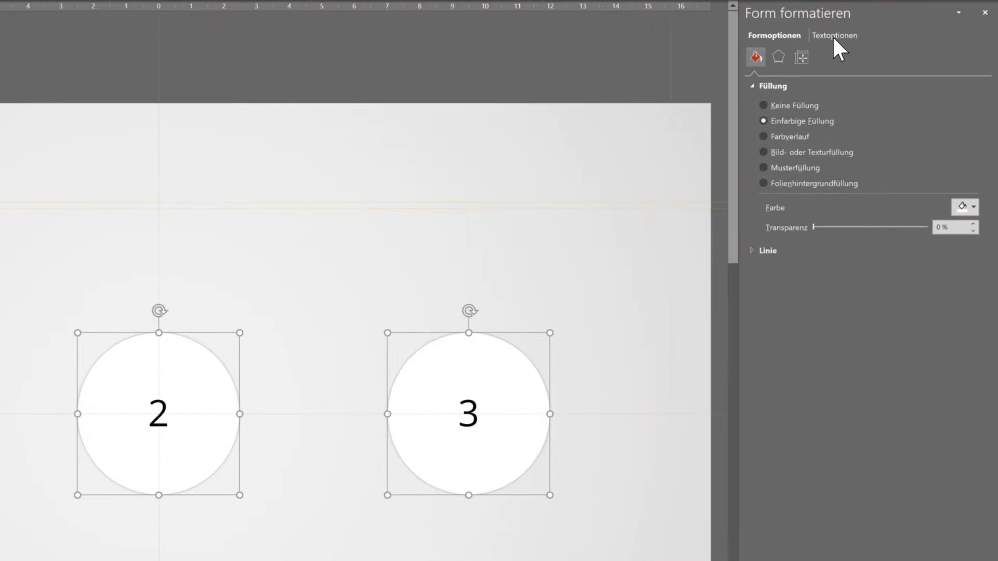
click(834, 35)
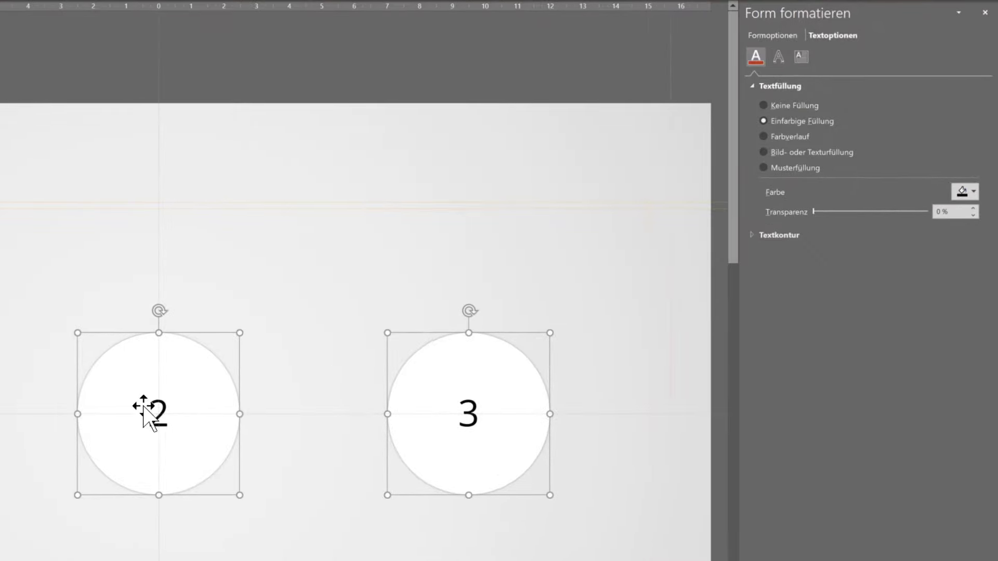
drag(813, 212, 990, 213)
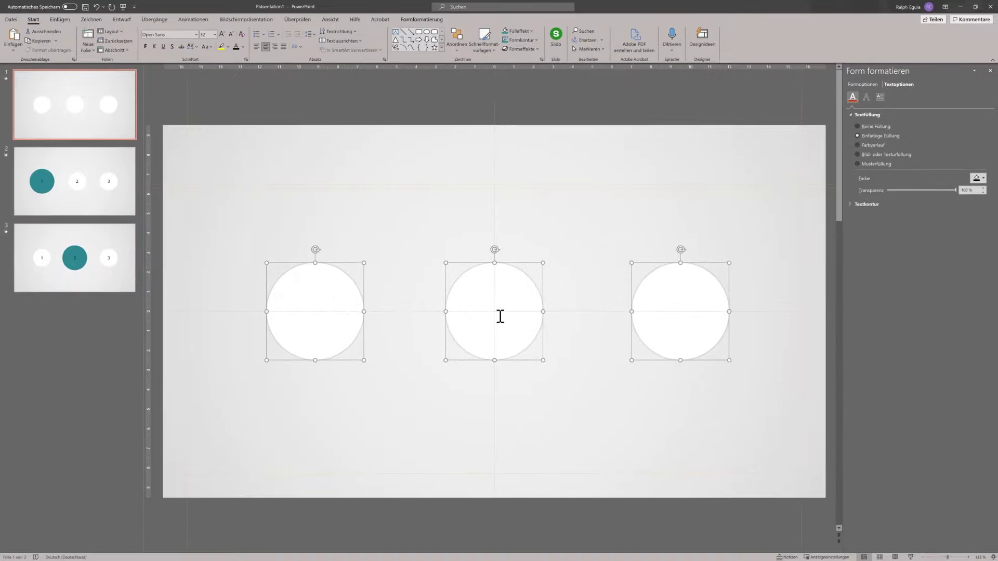
Step: Set the text fill transparency of slide 2's three circles to 100%
click(52, 208)
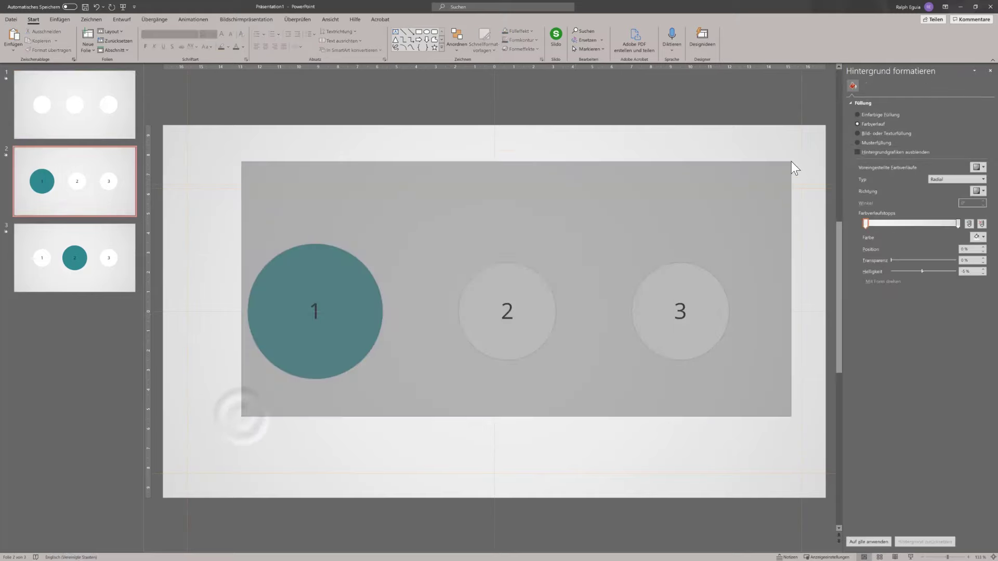
drag(738, 183, 791, 162)
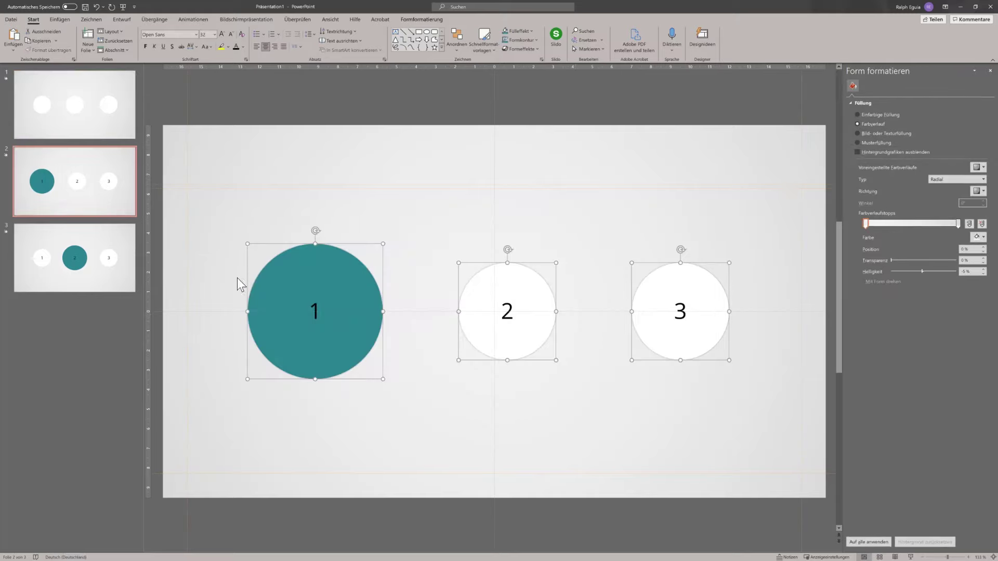
click(896, 85)
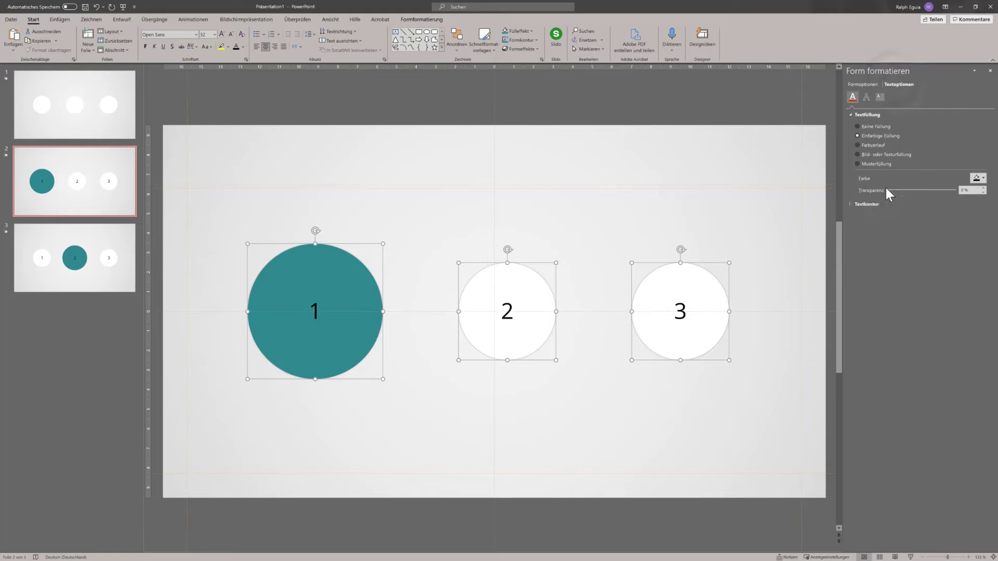
drag(888, 190, 956, 190)
Step: Set the text fill transparency of slide 3's three circles to 100%
click(89, 241)
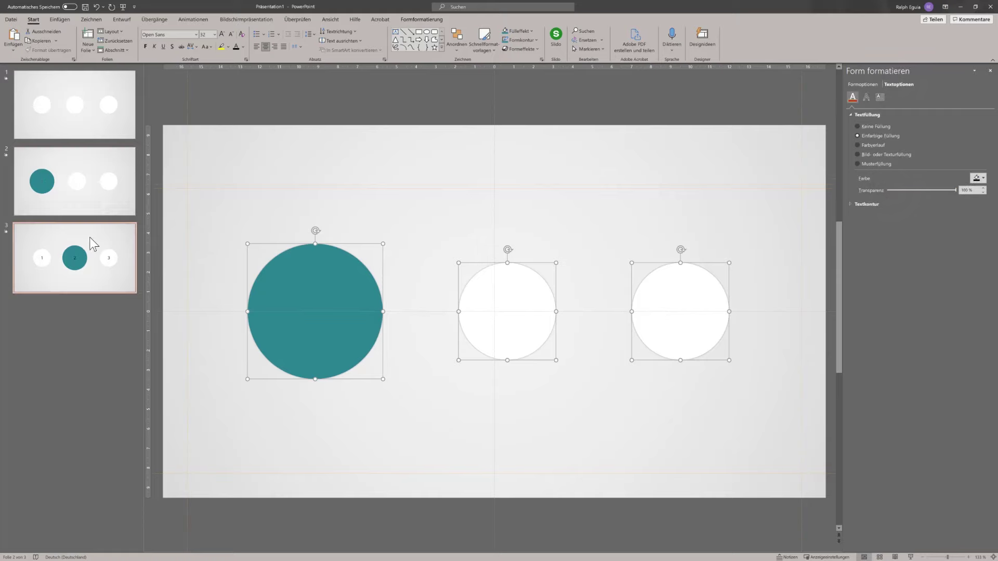
drag(226, 418, 758, 199)
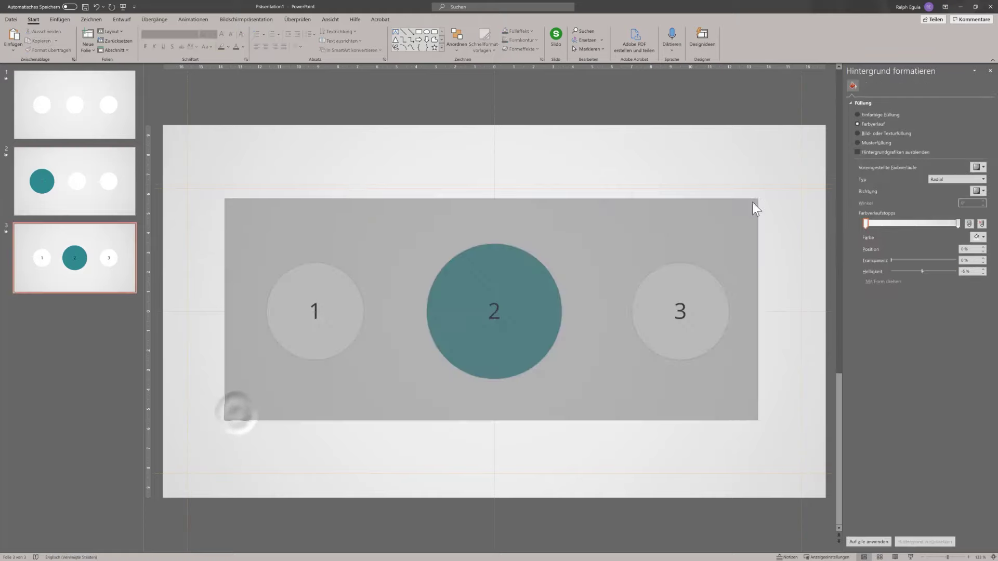
click(898, 85)
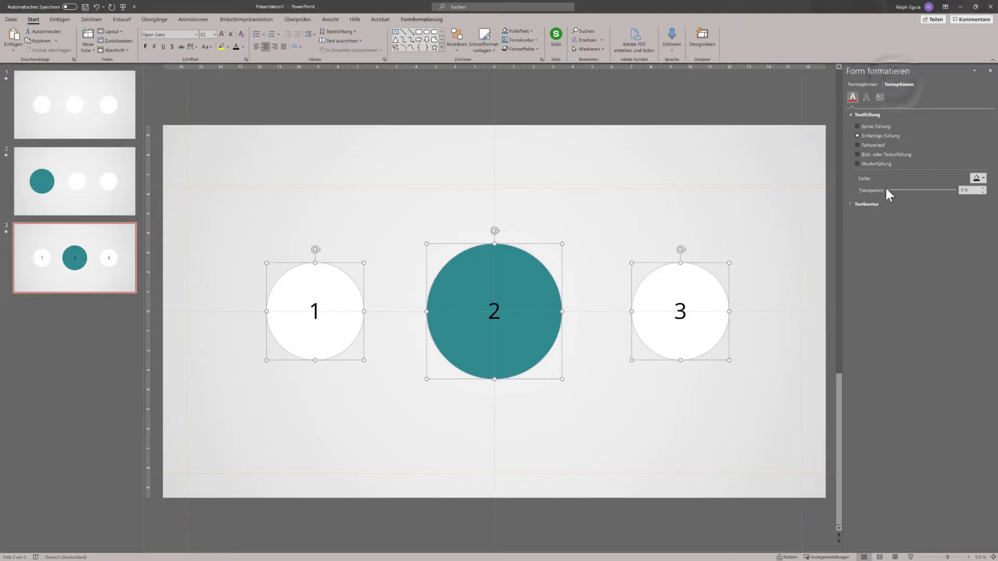
drag(888, 190, 956, 191)
Step: Preview the morph by stepping through slides 1, 2 and 3, ending on slide 1
click(108, 118)
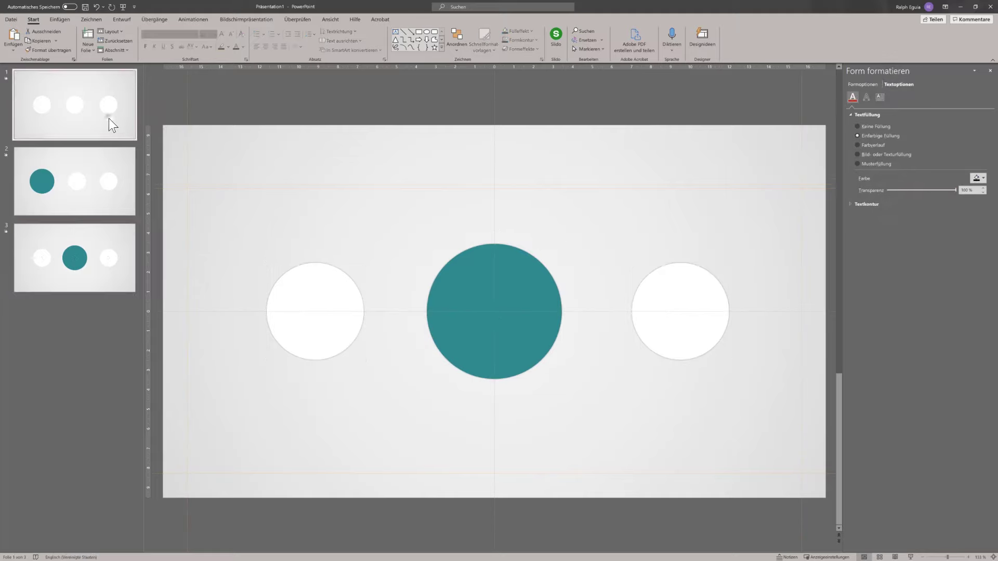
click(89, 177)
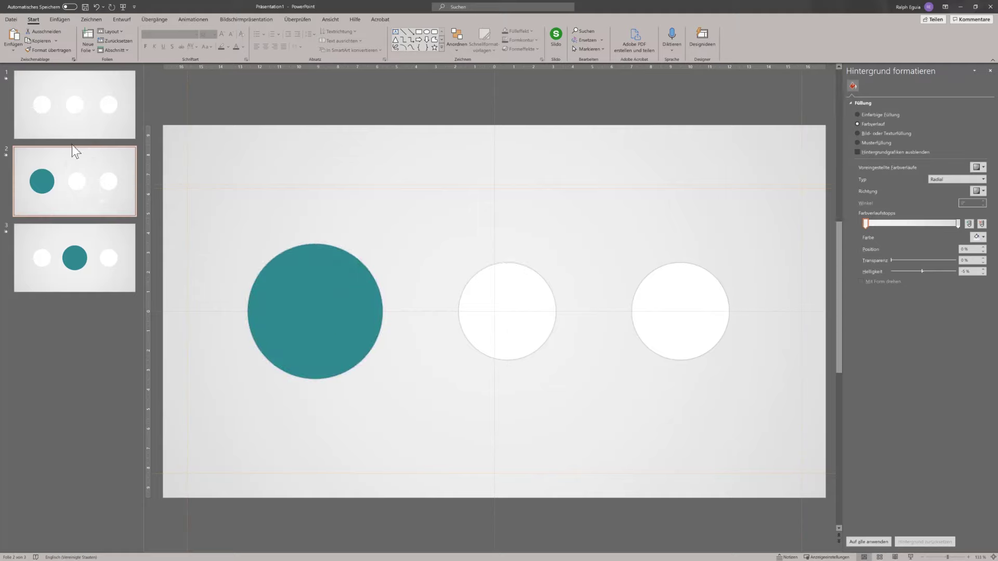
click(58, 117)
click(64, 188)
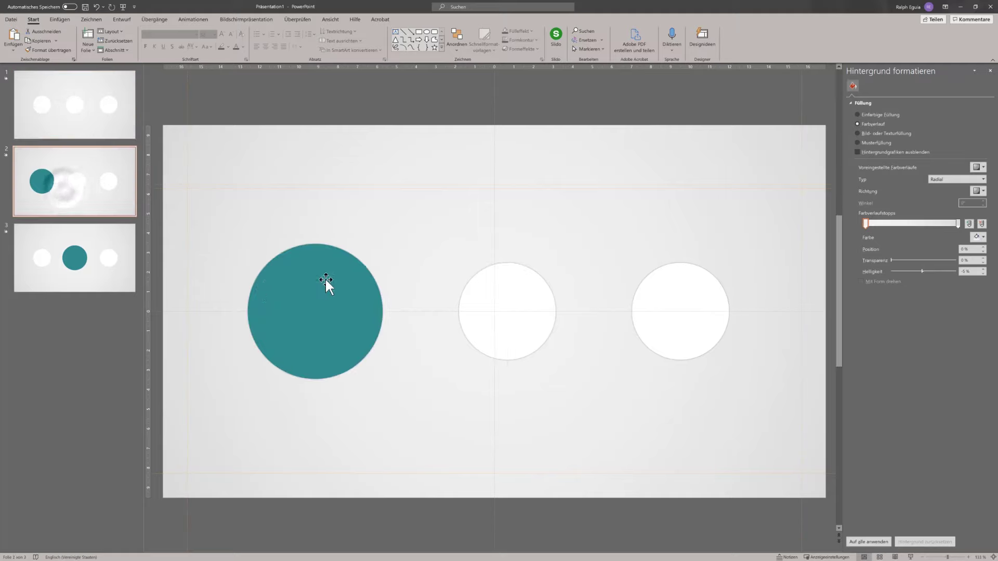
click(99, 255)
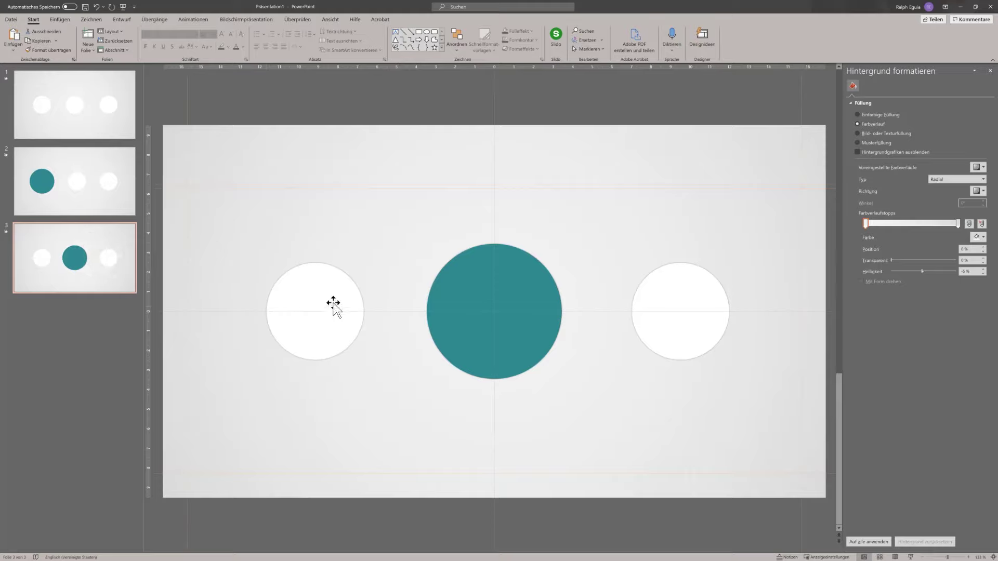
click(40, 129)
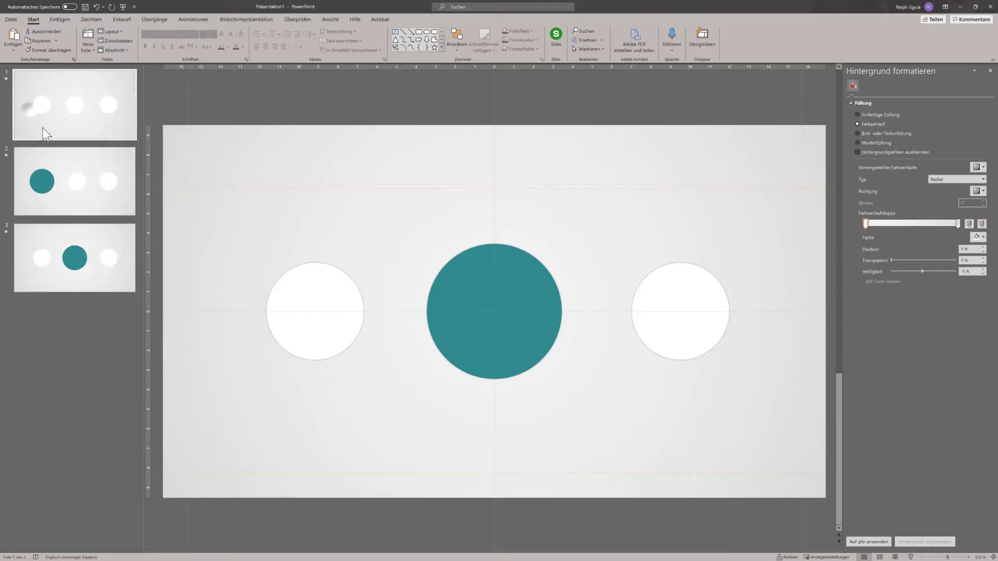
Step: Start the full-screen slide show of the icon circles
click(910, 557)
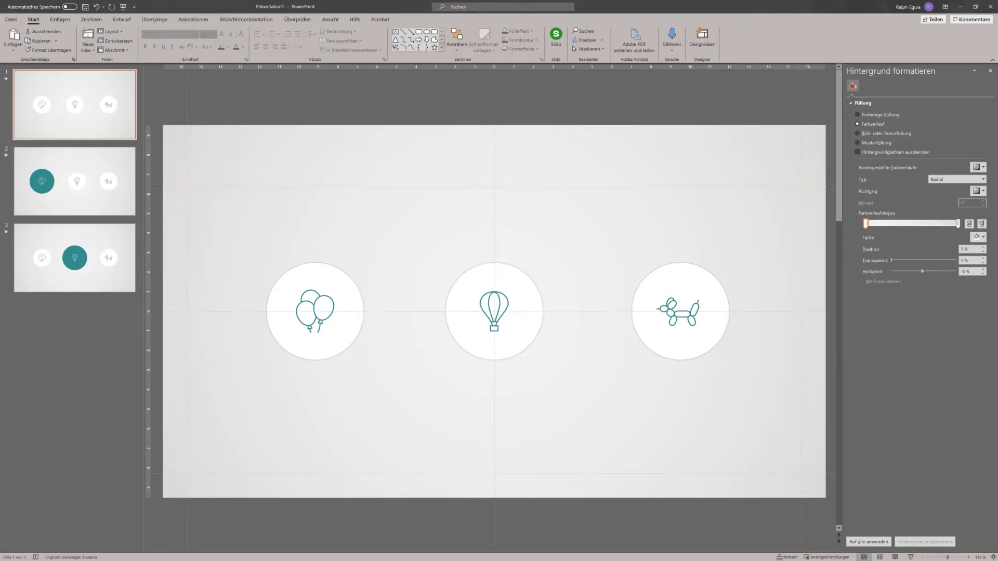
click(913, 558)
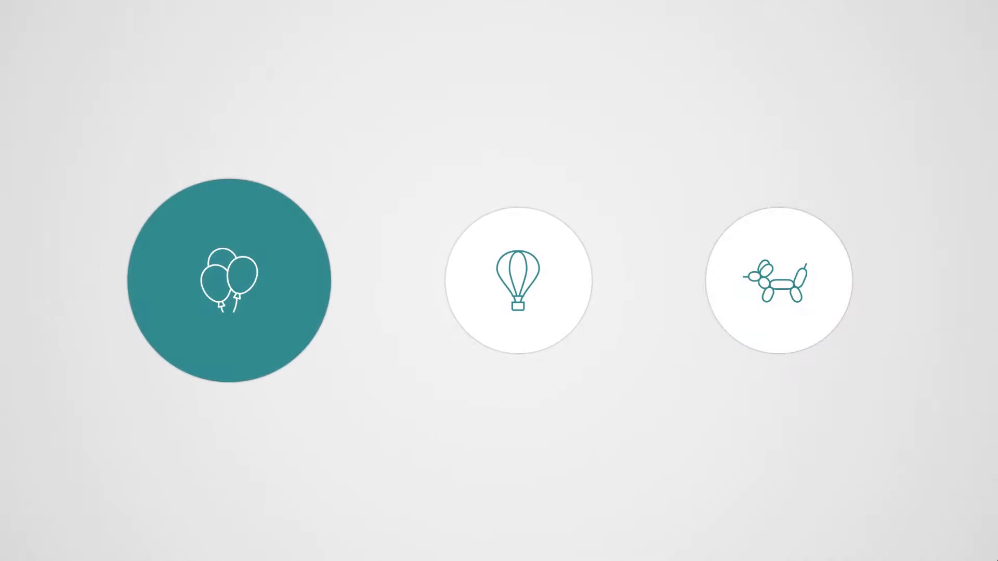
Step: Advance one slide to watch the highlighted icon circle morph, then end the show
key(Right)
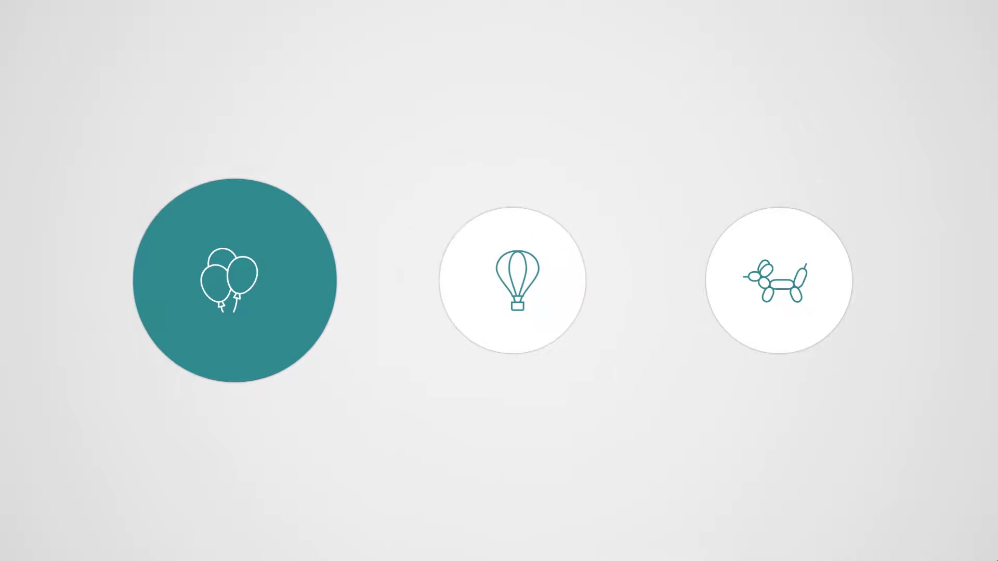
key(Escape)
Step: On slide 1, group the balloons circle with its icon
click(112, 98)
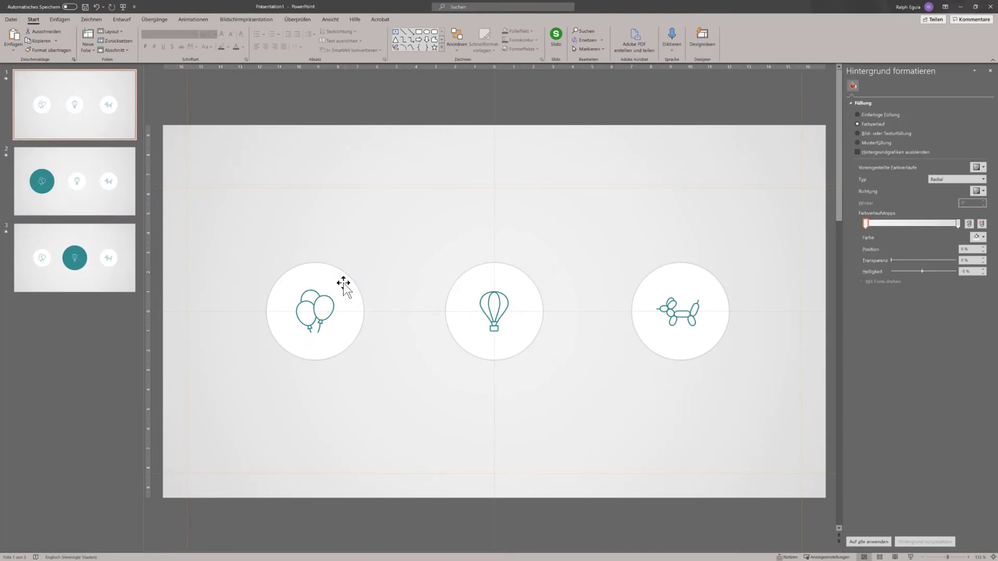
drag(231, 410, 393, 201)
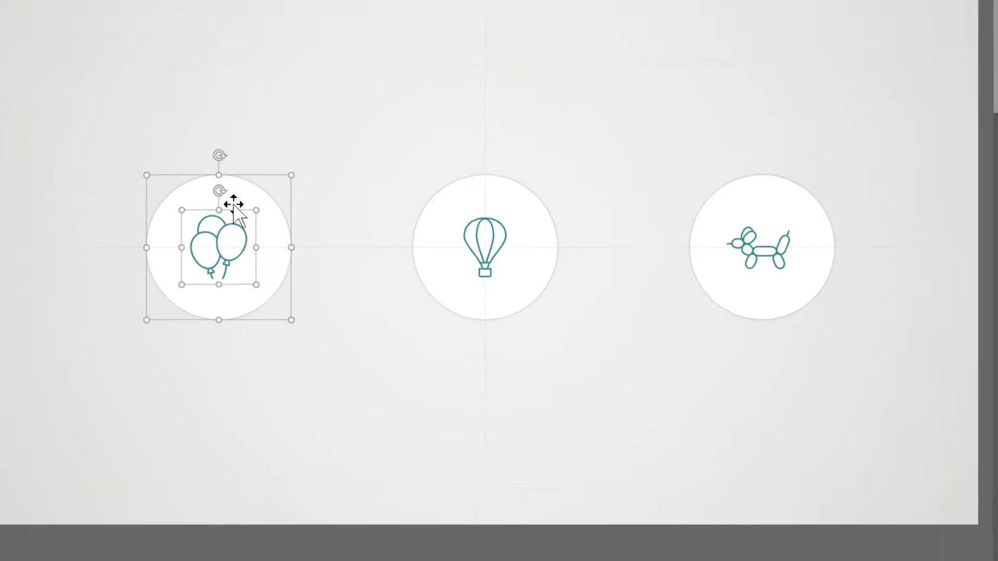
right_click(324, 280)
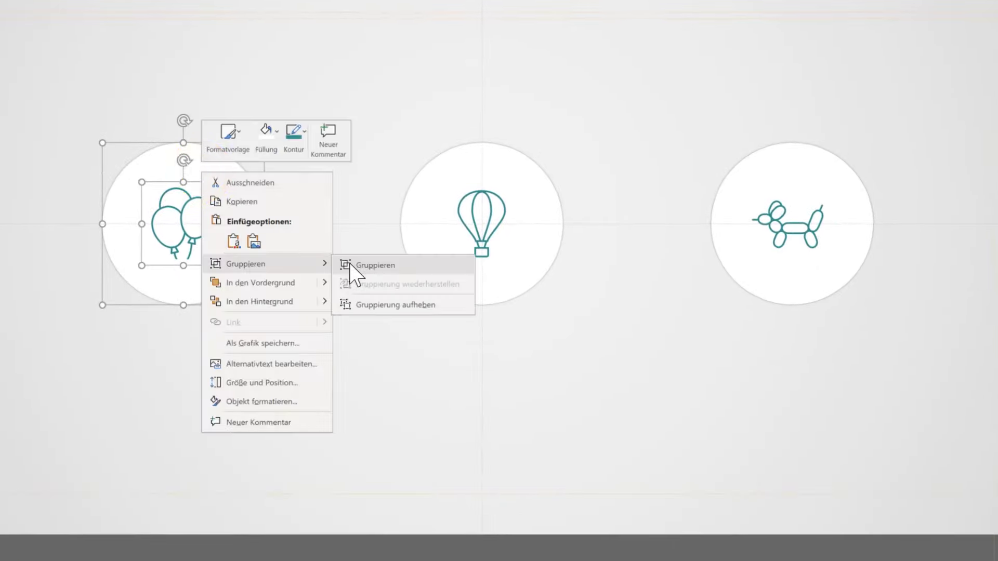
click(353, 263)
click(357, 403)
Step: Group the hot-air balloon circle and the dog circle each with their icons
drag(634, 65, 314, 435)
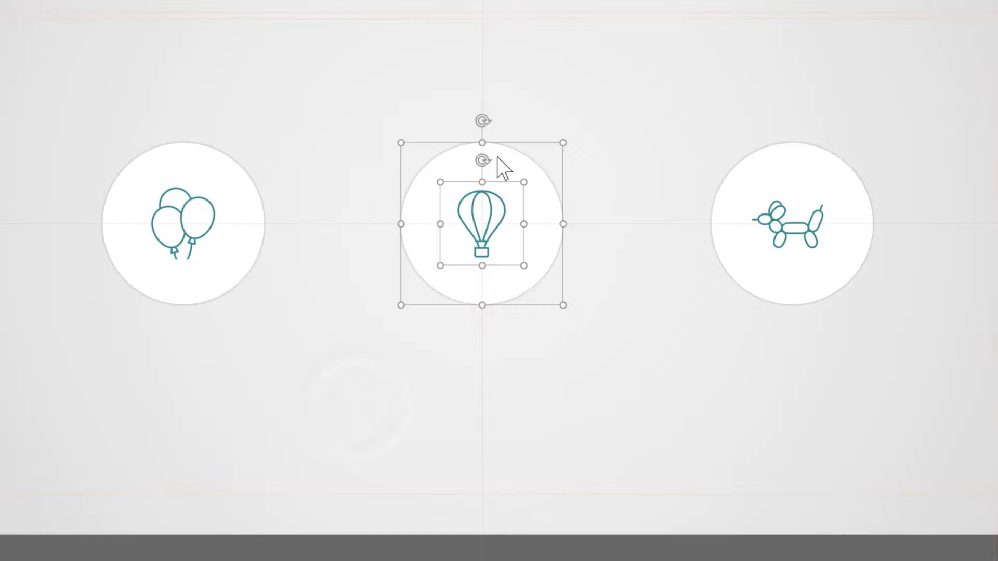
right_click(508, 156)
click(691, 263)
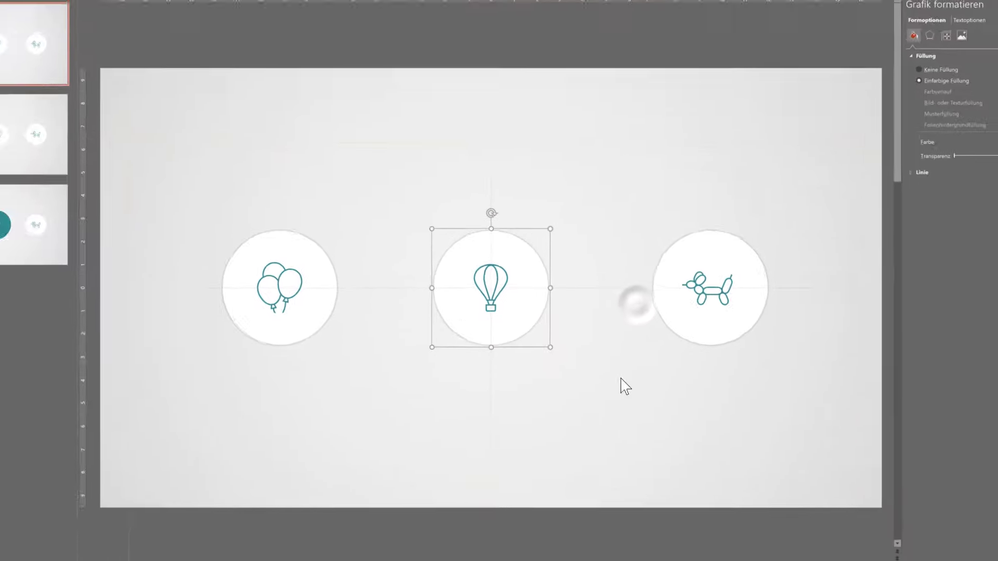
drag(588, 410, 767, 227)
right_click(691, 271)
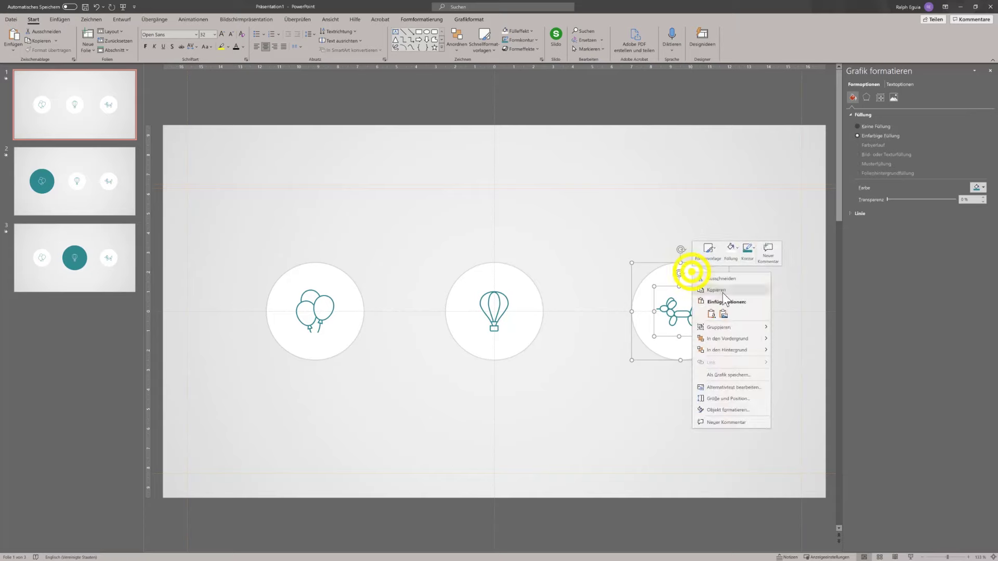
click(785, 328)
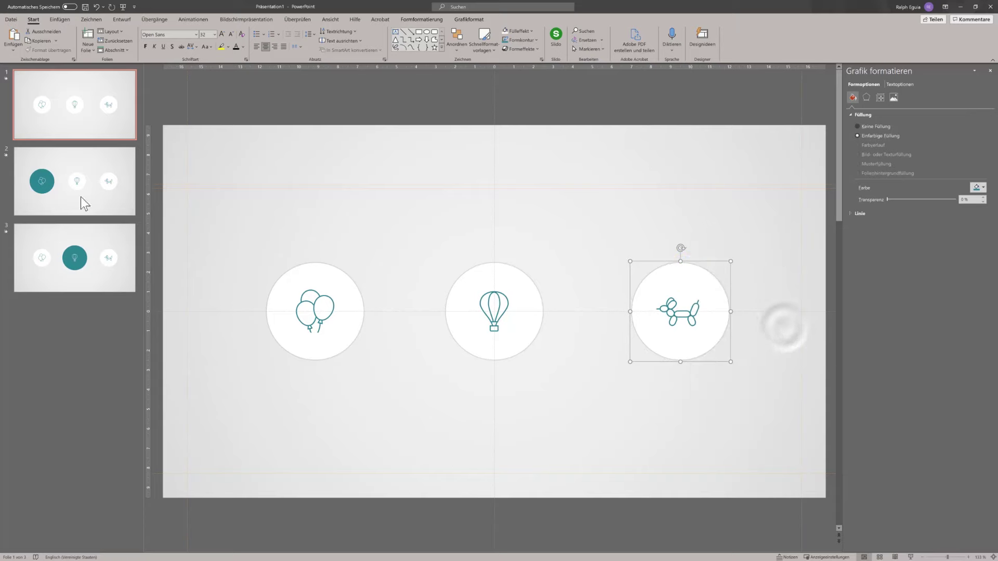
key(Escape)
Step: On slide 2, group the dog circle with its icon
click(56, 176)
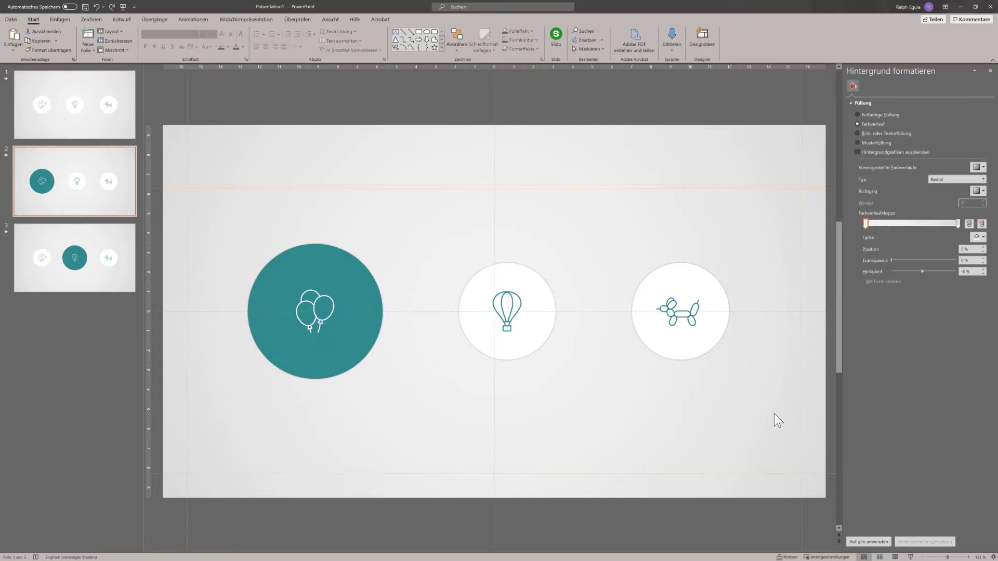
drag(775, 426, 604, 215)
right_click(675, 286)
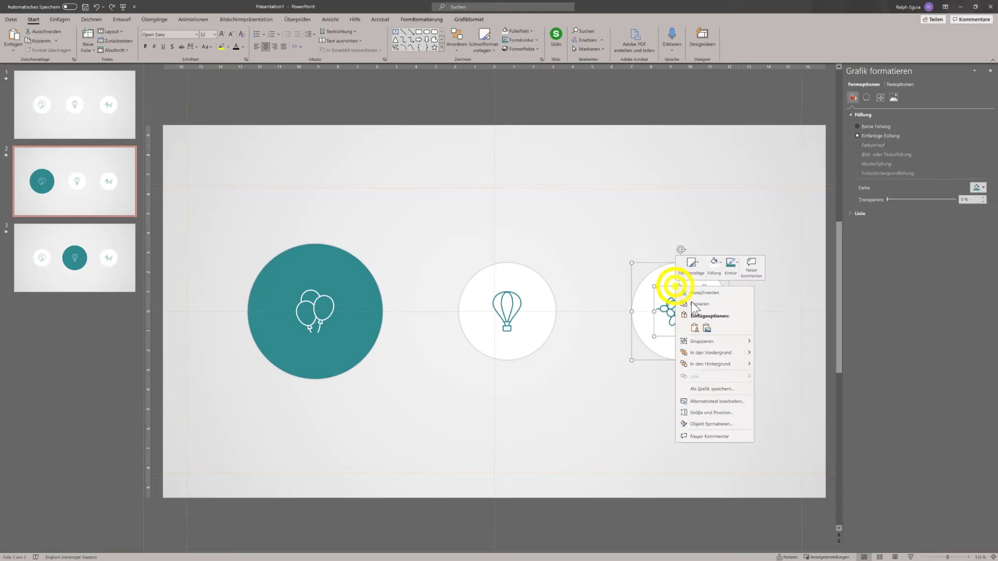
mouse_move(710, 341)
click(768, 341)
click(608, 414)
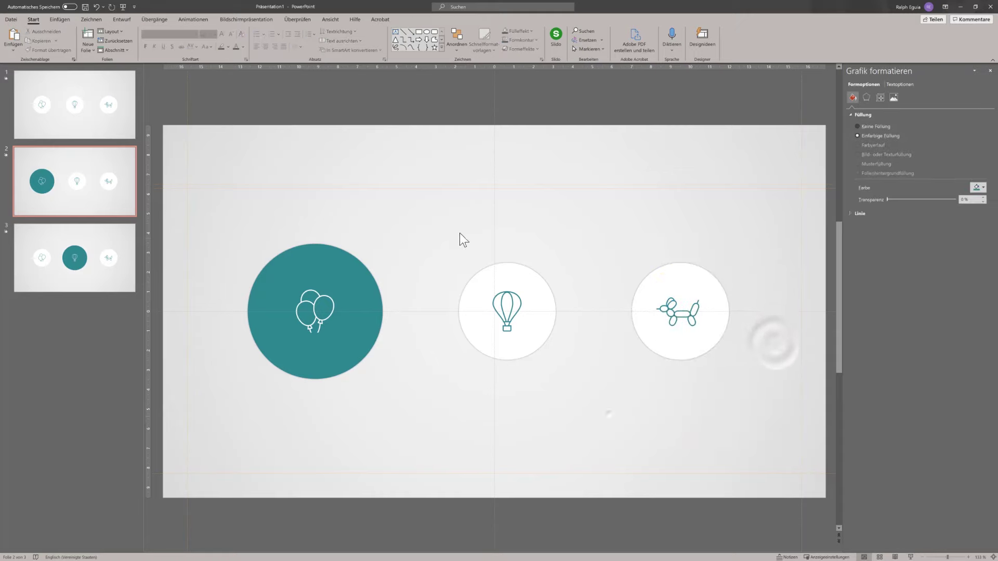
Step: Group slide 2's hot-air balloon circle with its icon
drag(447, 220, 619, 417)
right_click(496, 273)
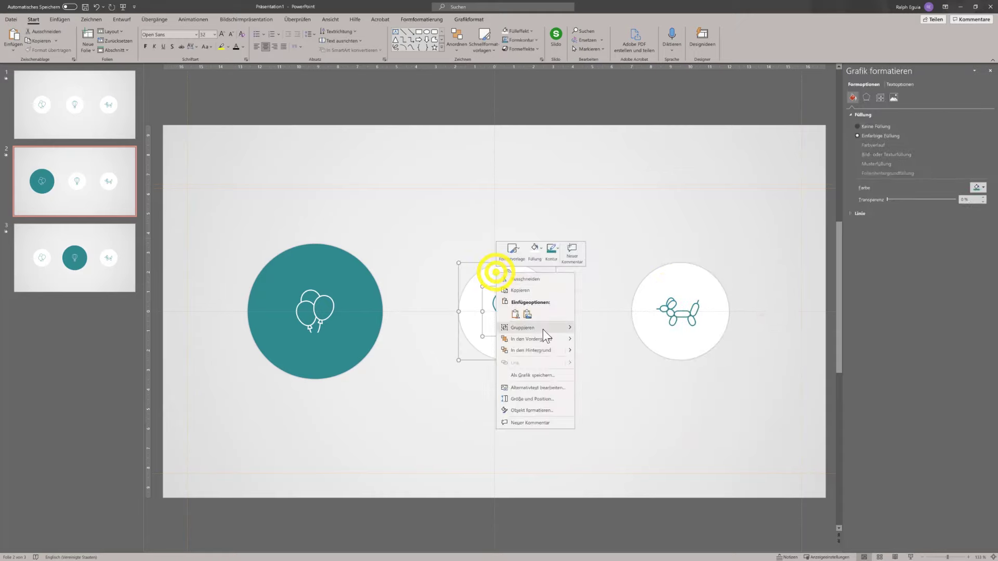
click(600, 328)
Step: Select the balloons icon, then play the slide show starting from slide 1
click(314, 291)
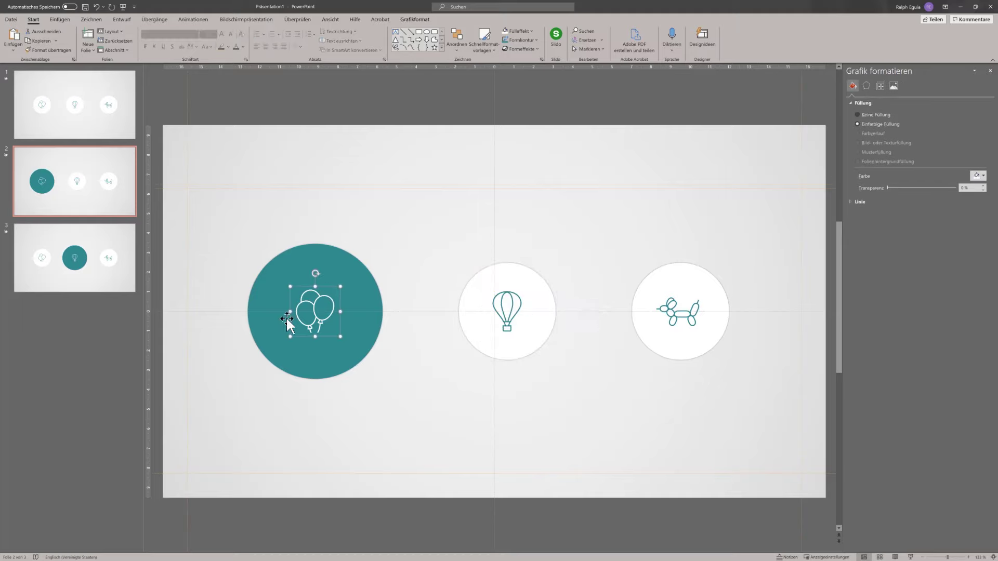
click(93, 127)
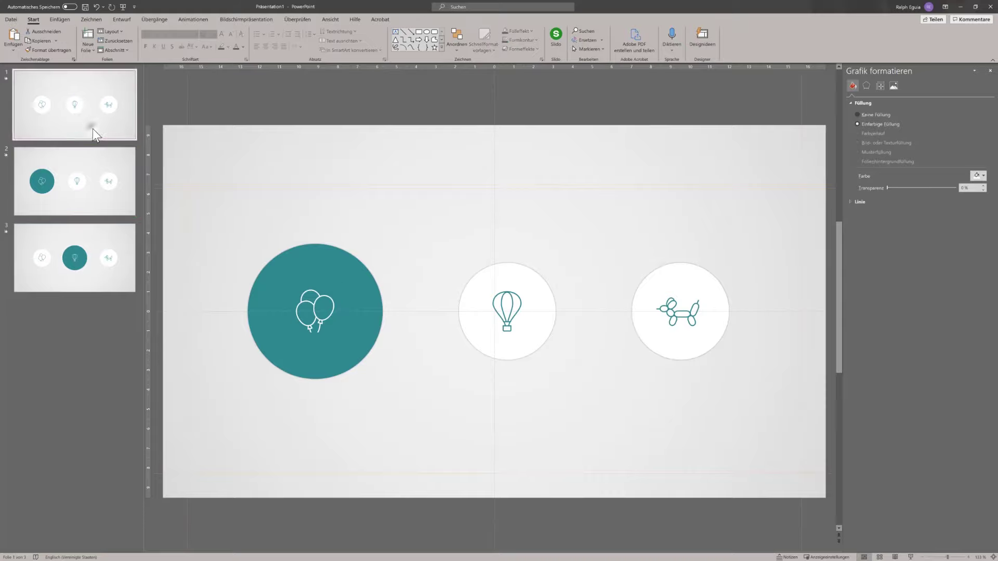
click(911, 558)
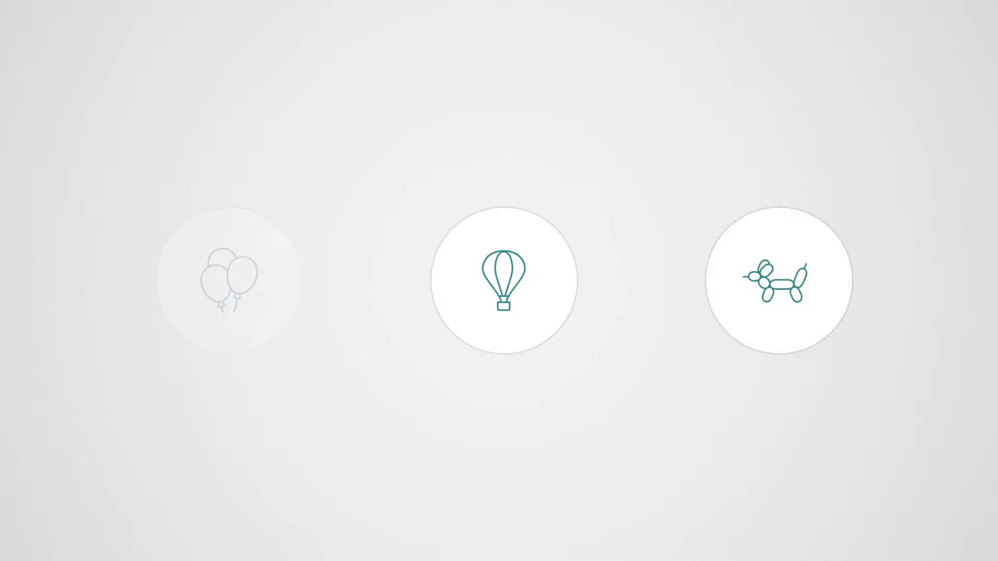
Step: Exit the show and bring up grouping options for slide 2's teal balloons circle and icon
key(Escape)
click(60, 167)
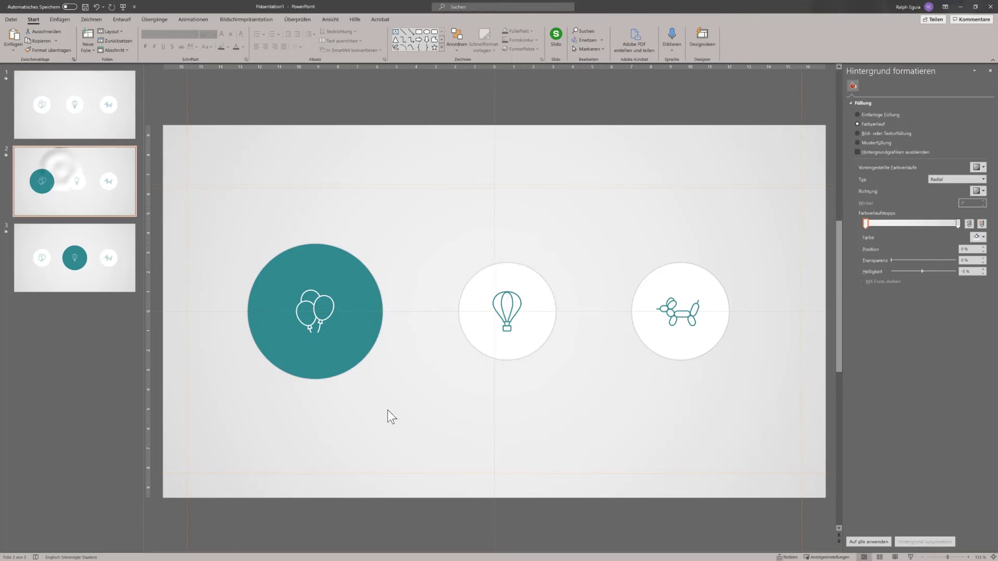
drag(430, 421, 239, 202)
right_click(341, 284)
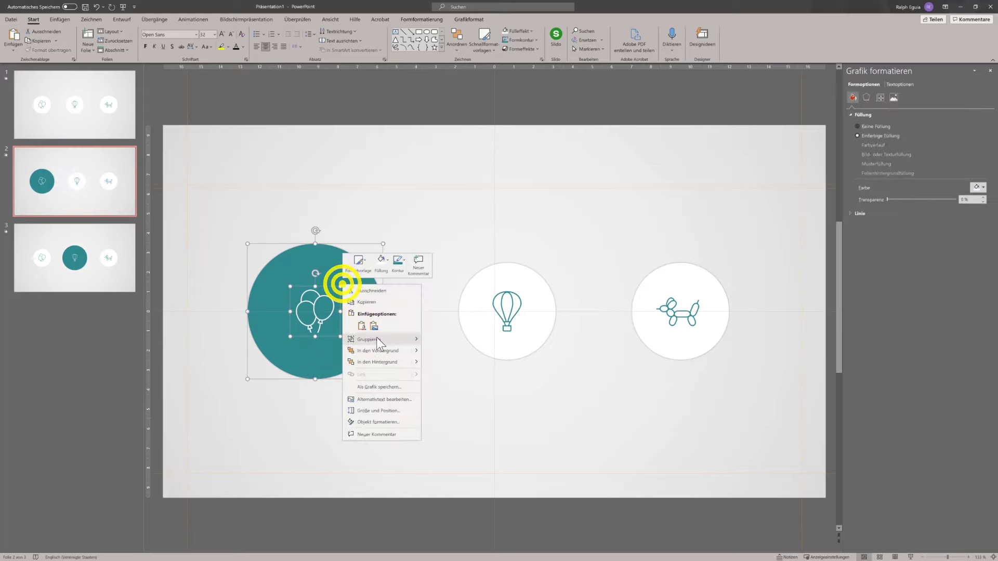
click(445, 341)
Step: Replay the slide show from slide 1, then exit back to editing
click(62, 119)
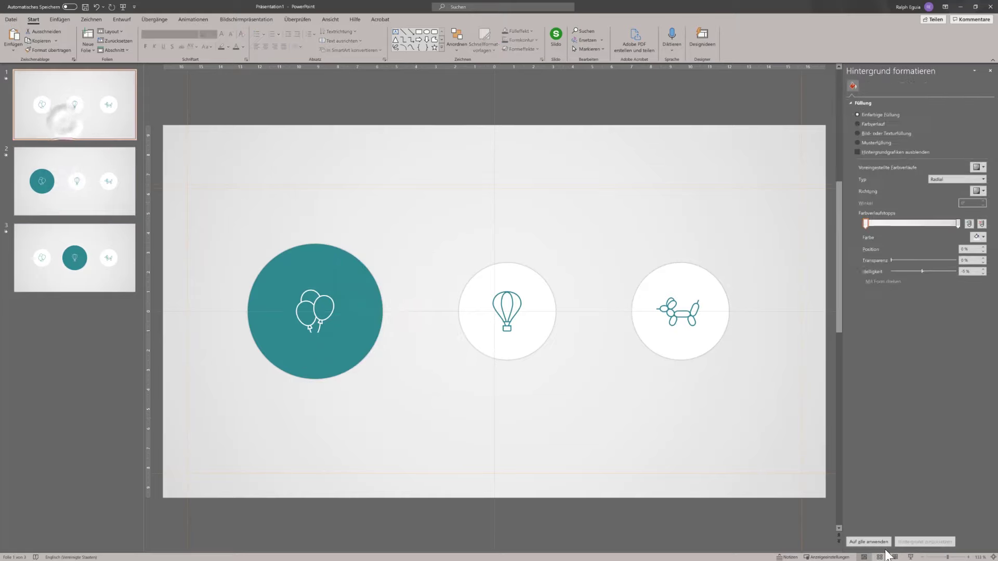
click(911, 555)
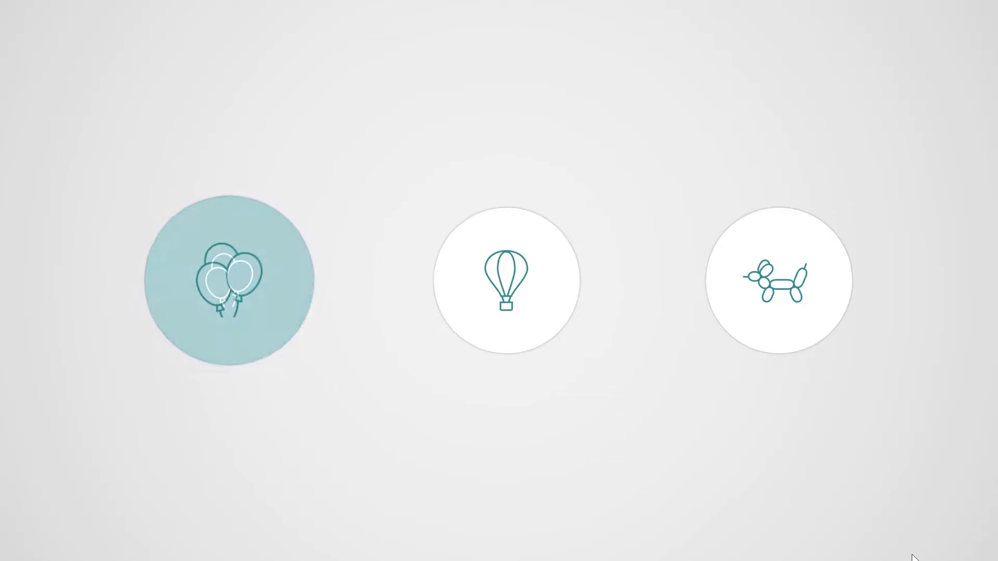
key(Escape)
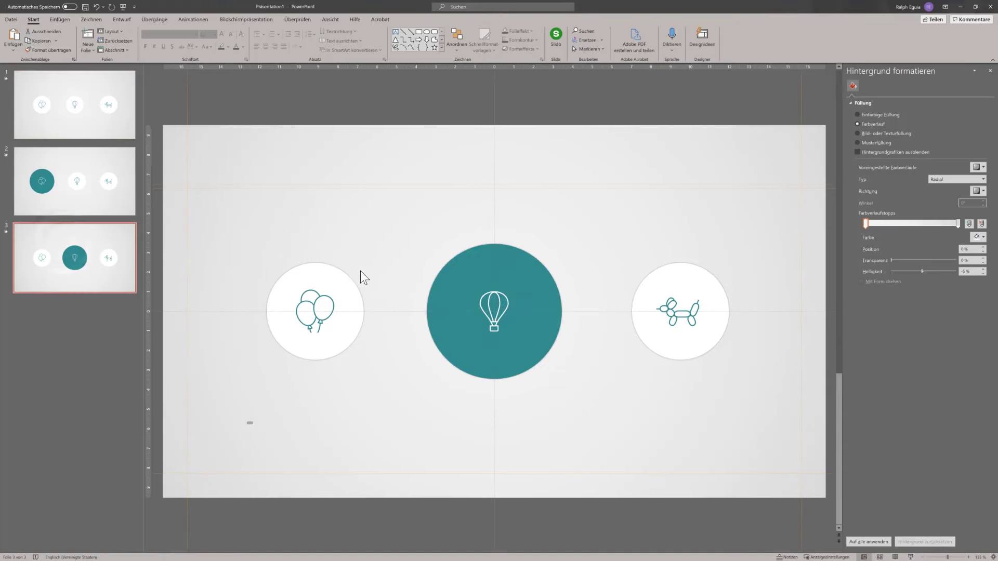
Step: Check the balloons, hot-air balloon and balloon-dog circle groups on slide 3, then go to slide 2
click(360, 271)
right_click(333, 284)
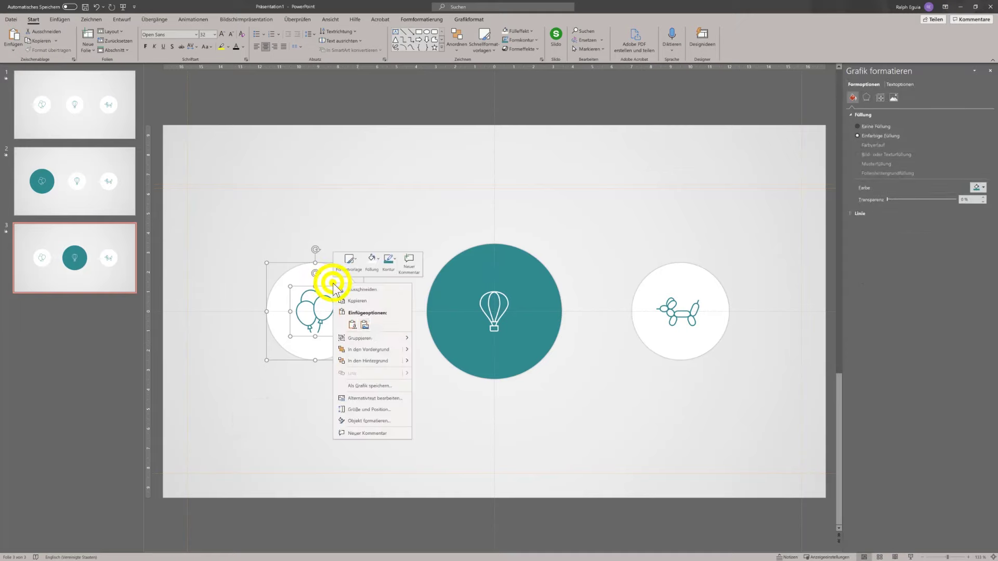
mouse_move(371, 338)
click(408, 429)
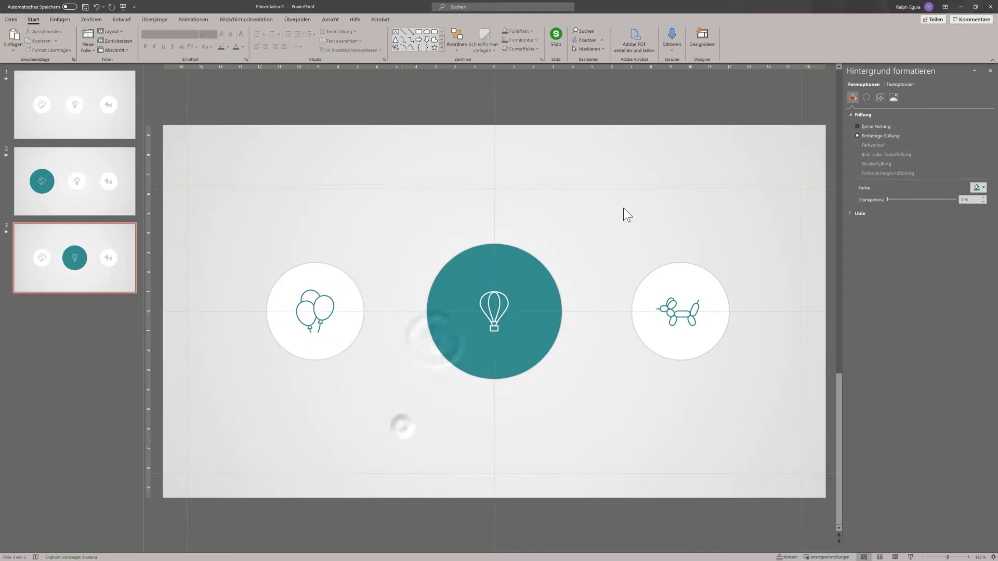
click(500, 275)
right_click(501, 275)
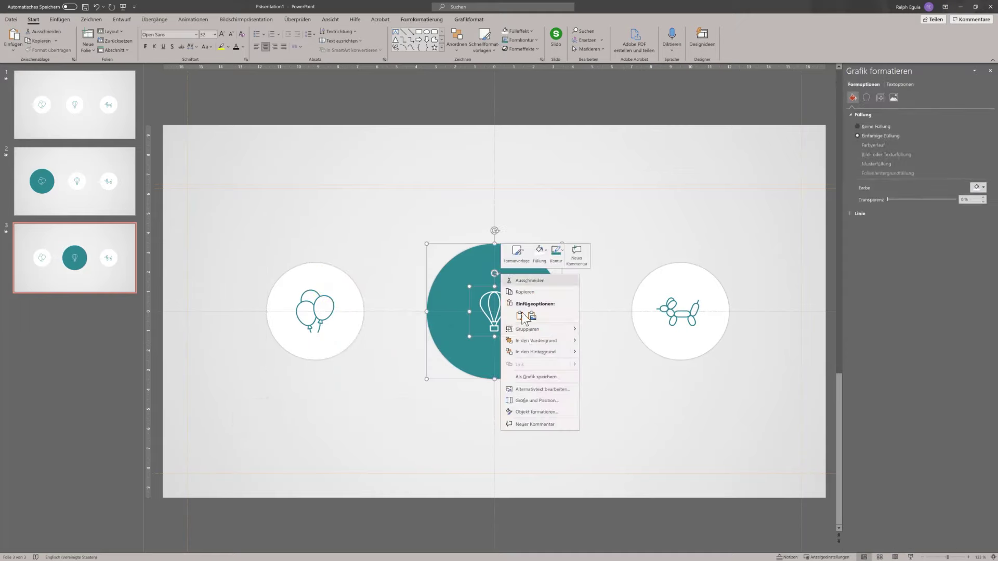
click(607, 331)
drag(605, 417, 790, 213)
right_click(697, 267)
mouse_move(527, 329)
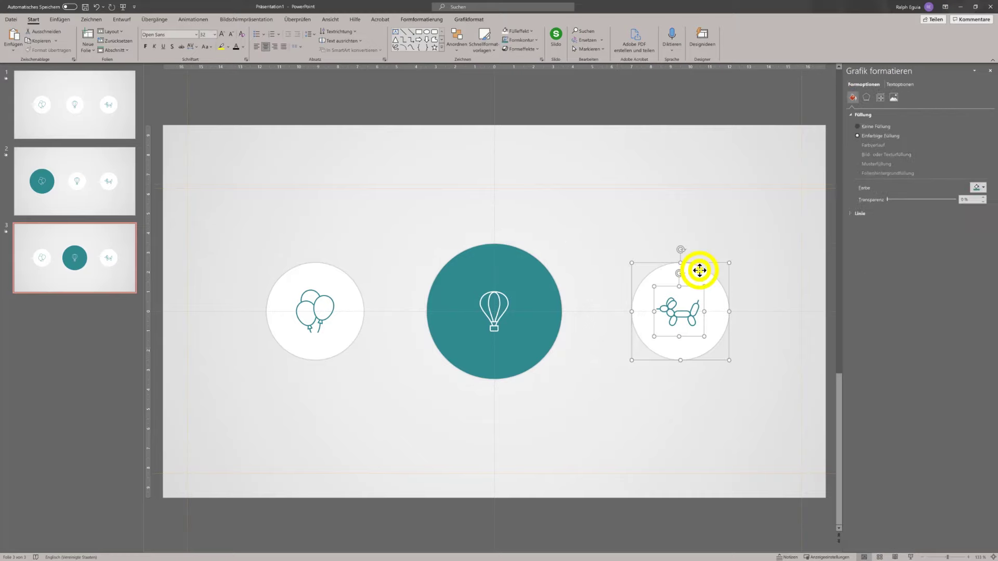
click(806, 324)
click(110, 212)
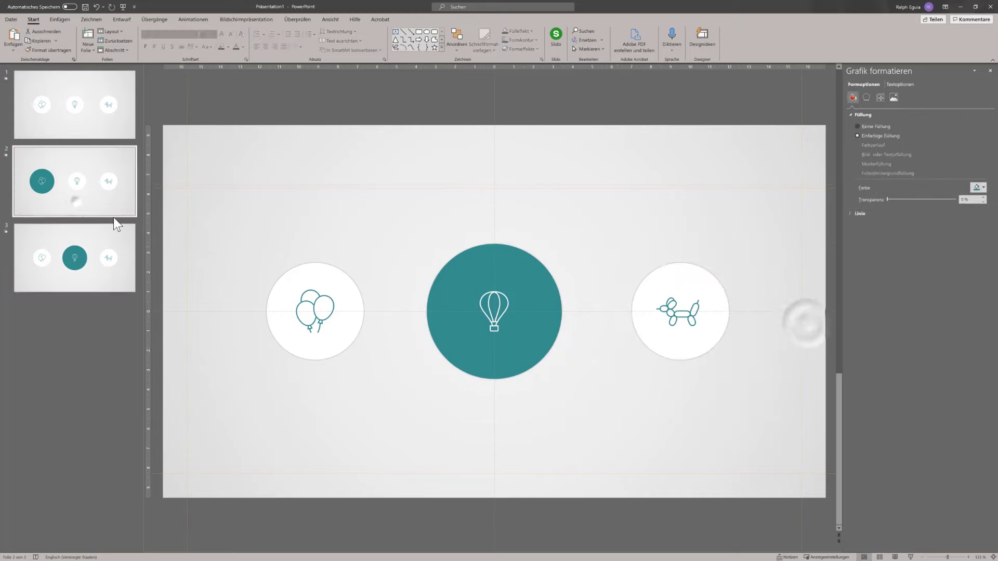
Step: Play the show from slide 2 and advance twice to the ALLES MORPHEN overview highlighting PowerPoint Code
key(shift+F5)
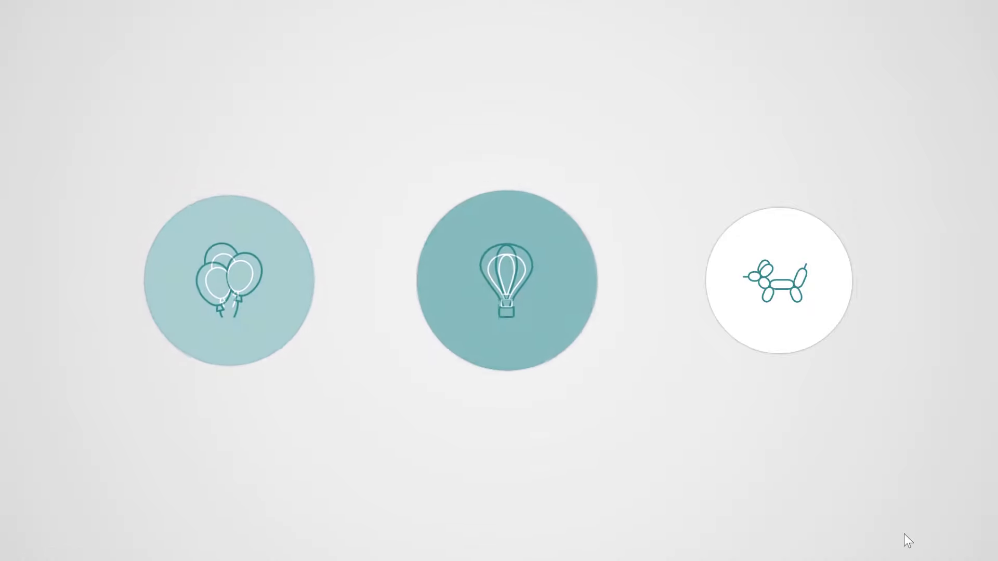
key(Right)
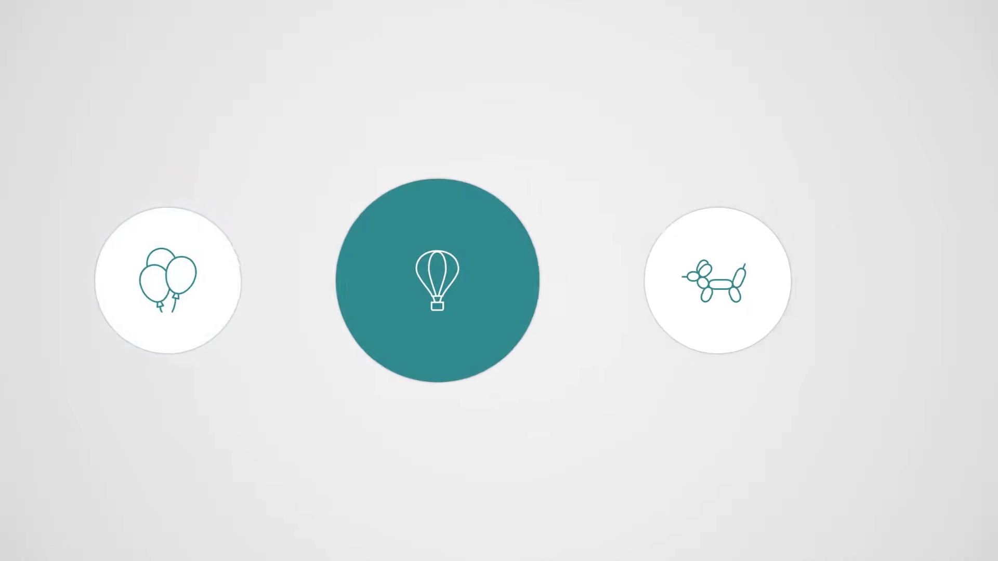
key(Right)
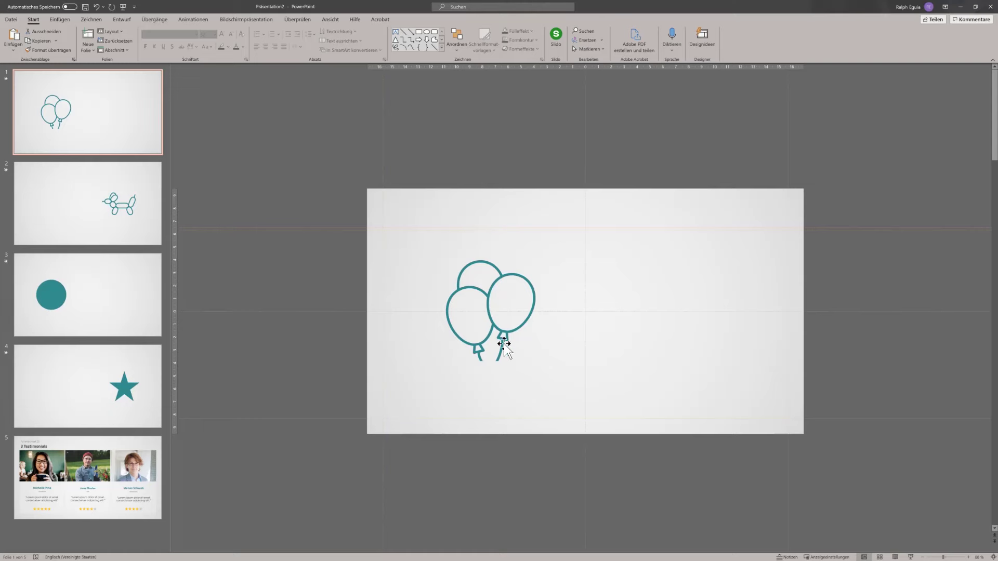
Step: Apply the Morphen transition to slide 2, the balloon-dog slide, from the Übergänge tab
click(484, 290)
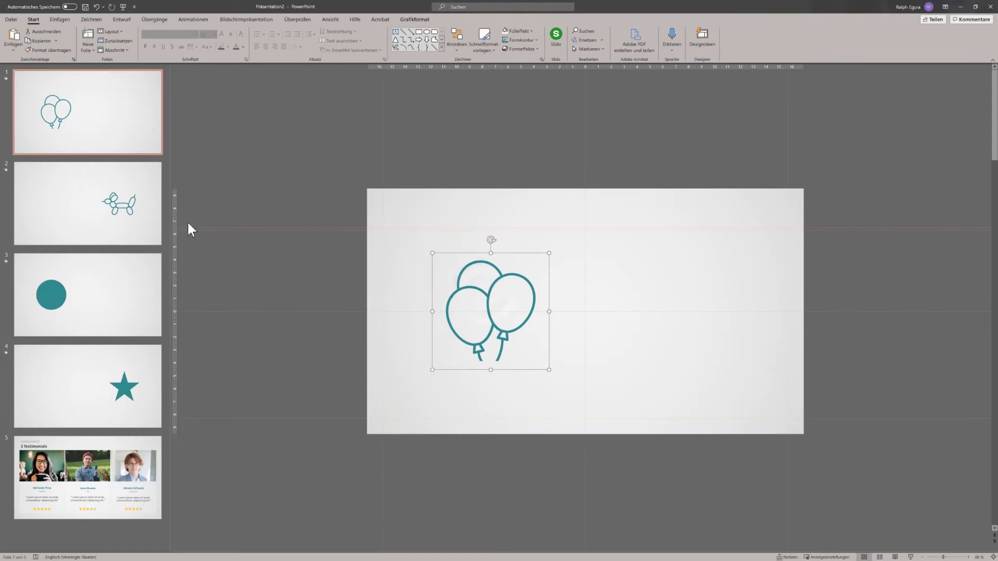
click(94, 216)
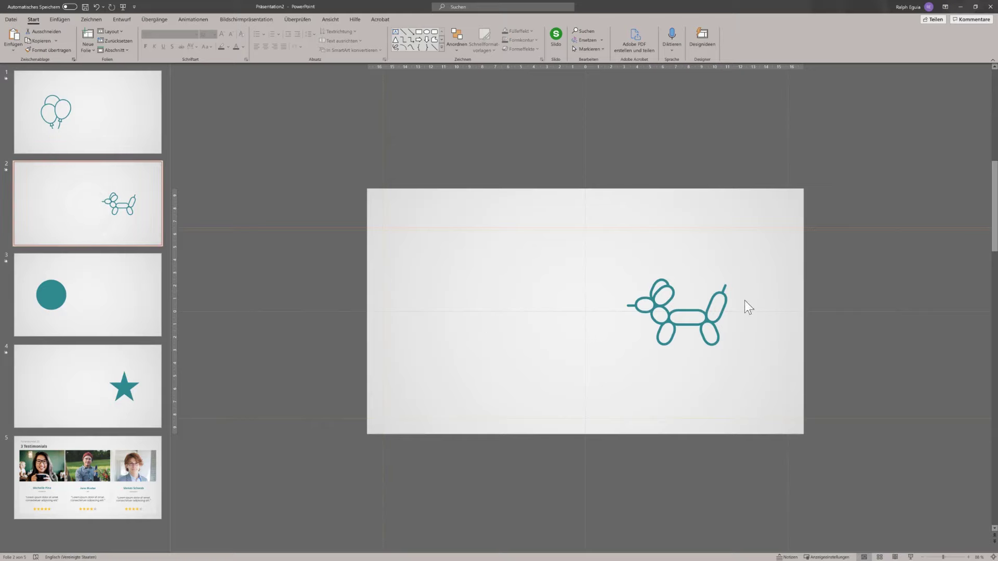
click(163, 21)
click(74, 39)
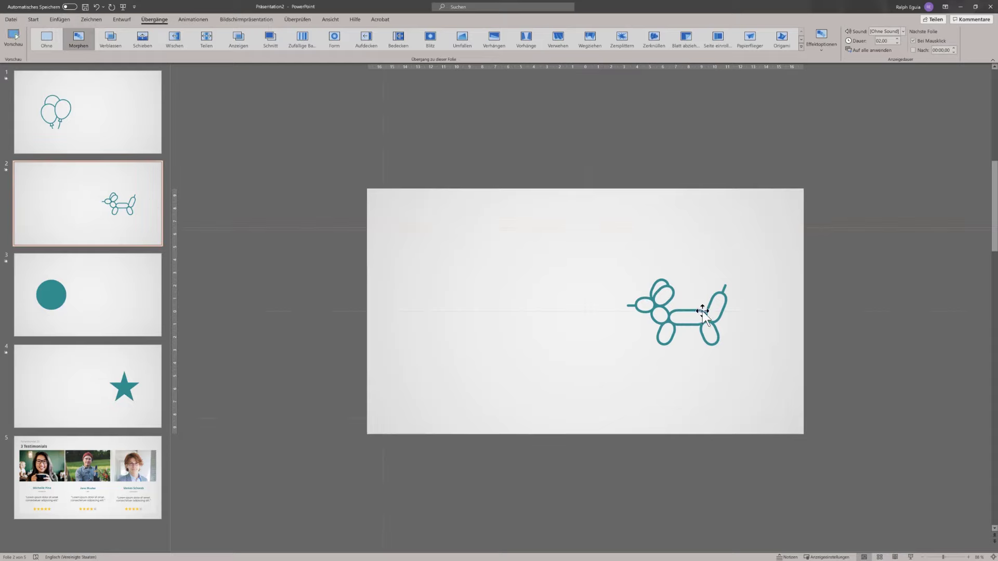
Step: Return to slide 1 and select the balloons graphic
click(116, 134)
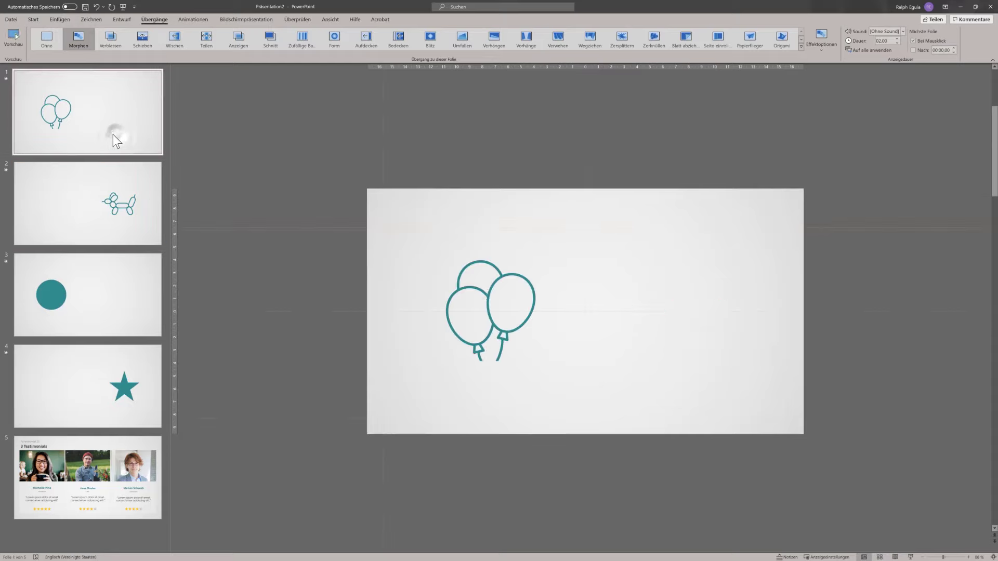
click(484, 295)
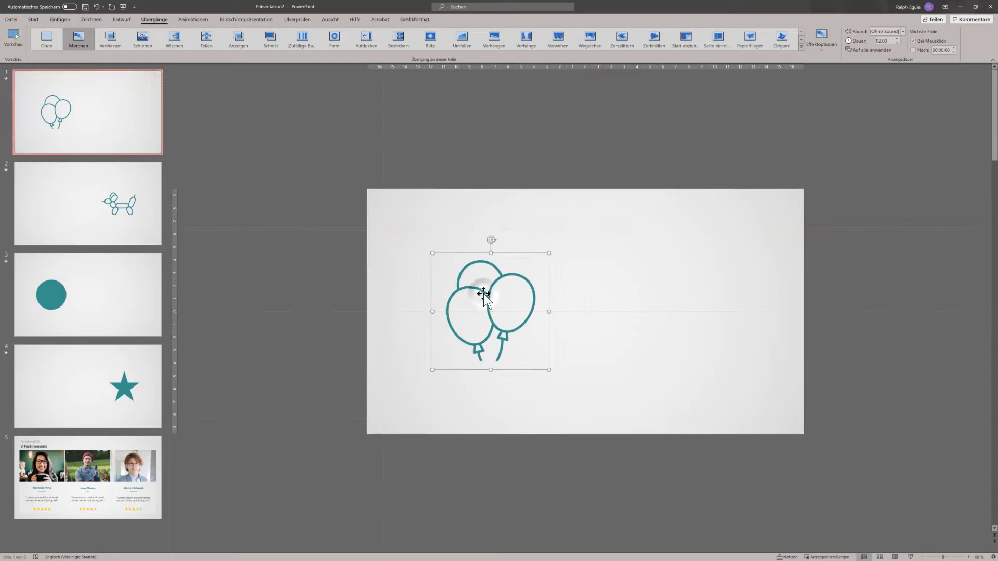
drag(483, 295, 481, 292)
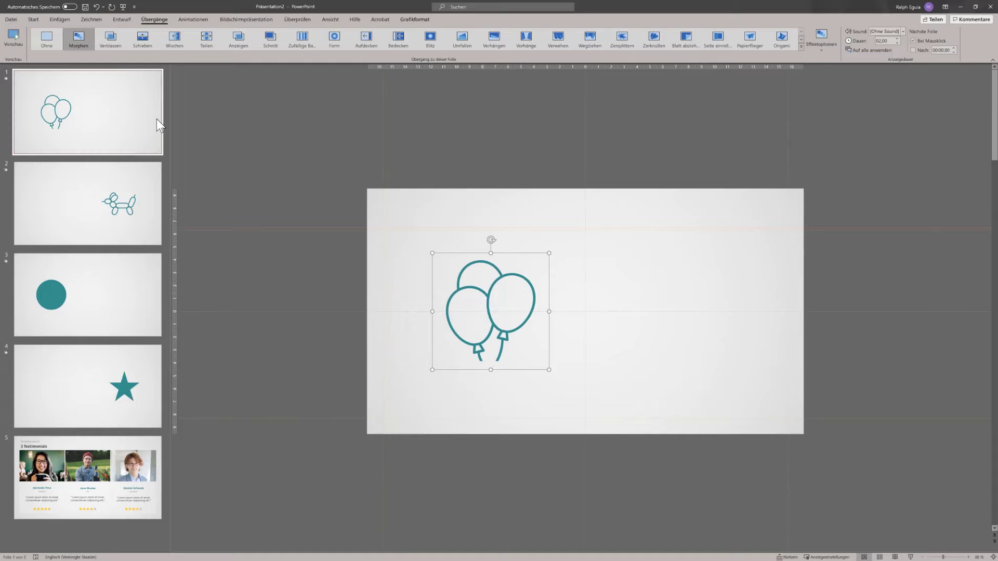
click(143, 139)
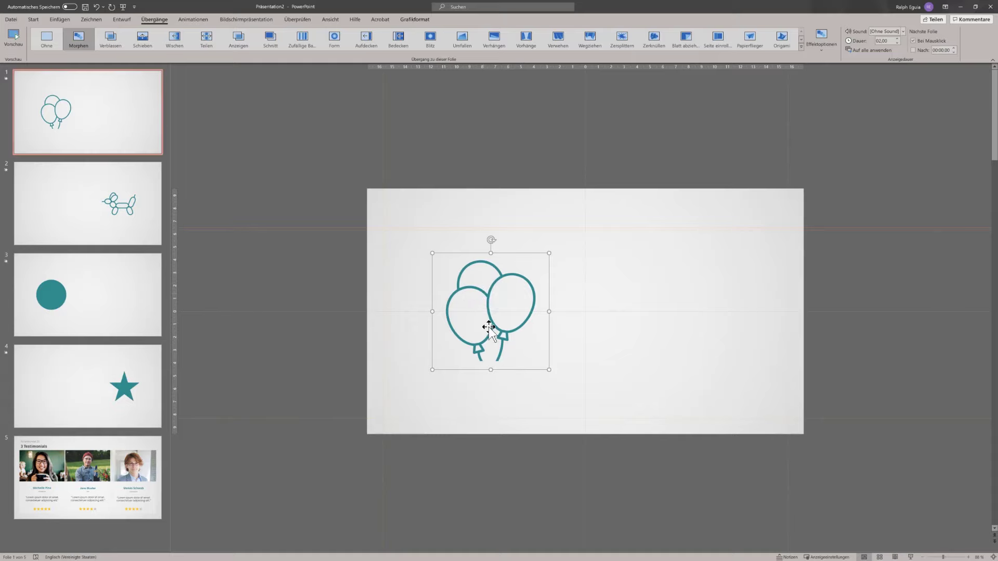
Step: On slide 1, open the Auswahlbereich via Start > Anordnen to list the Grafik 7 balloons graphic
click(138, 216)
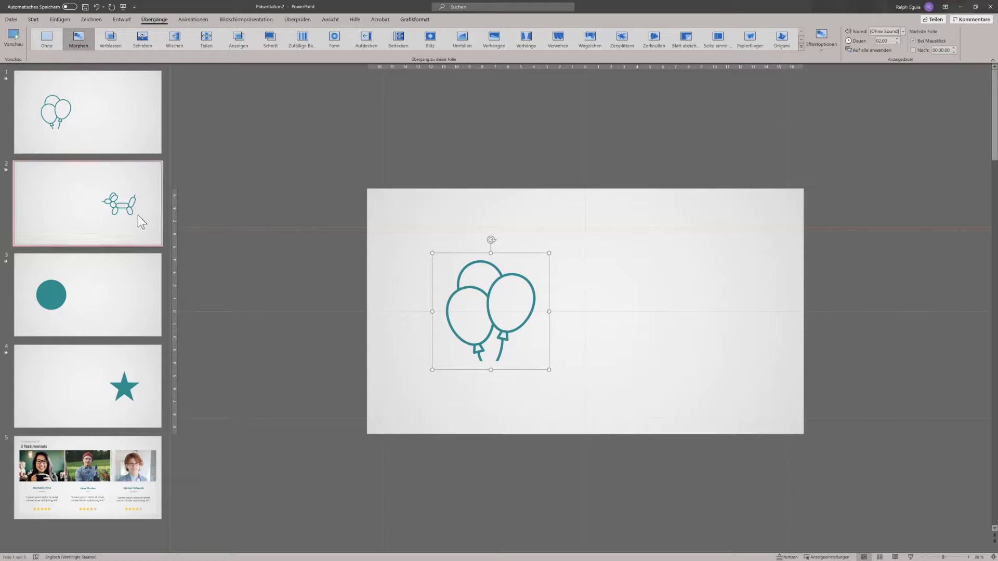
click(102, 125)
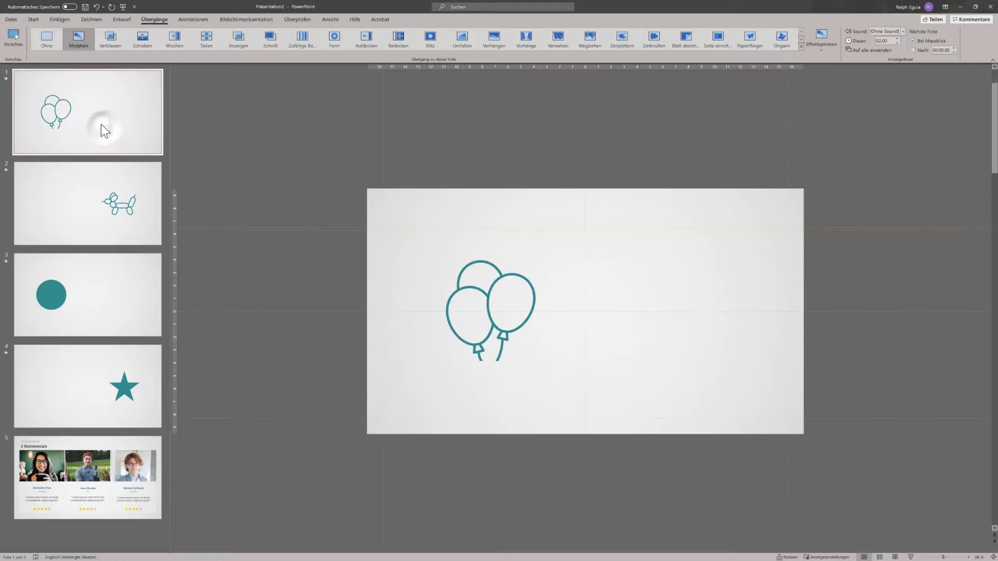
click(33, 19)
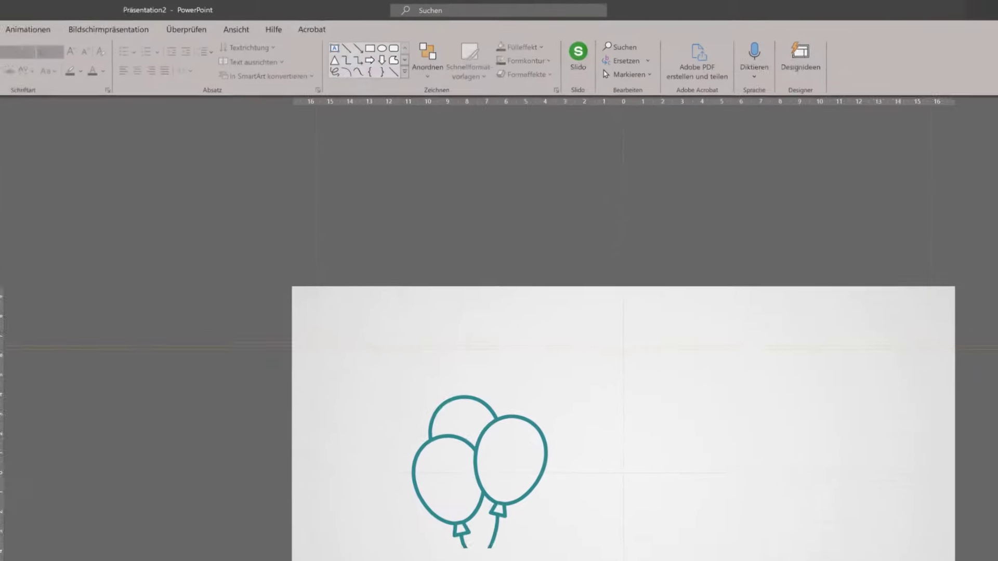
click(420, 67)
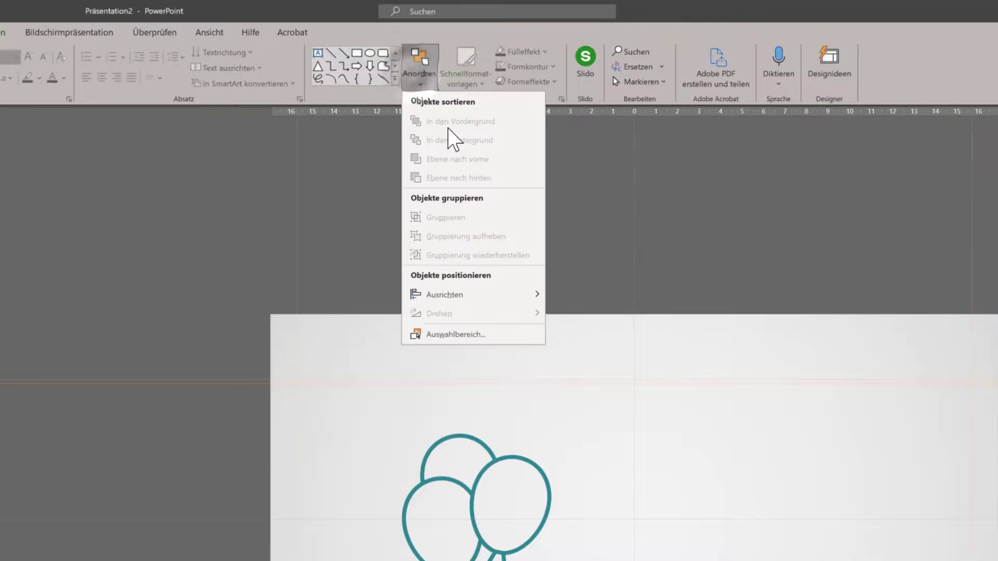
click(484, 334)
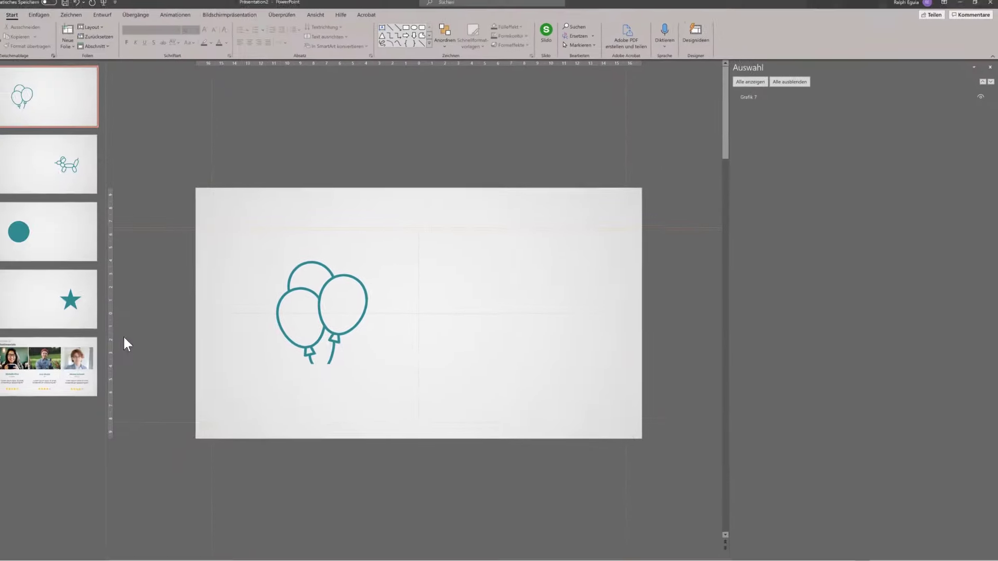
Step: Delete the fifth slide, the testimonials layout
click(76, 365)
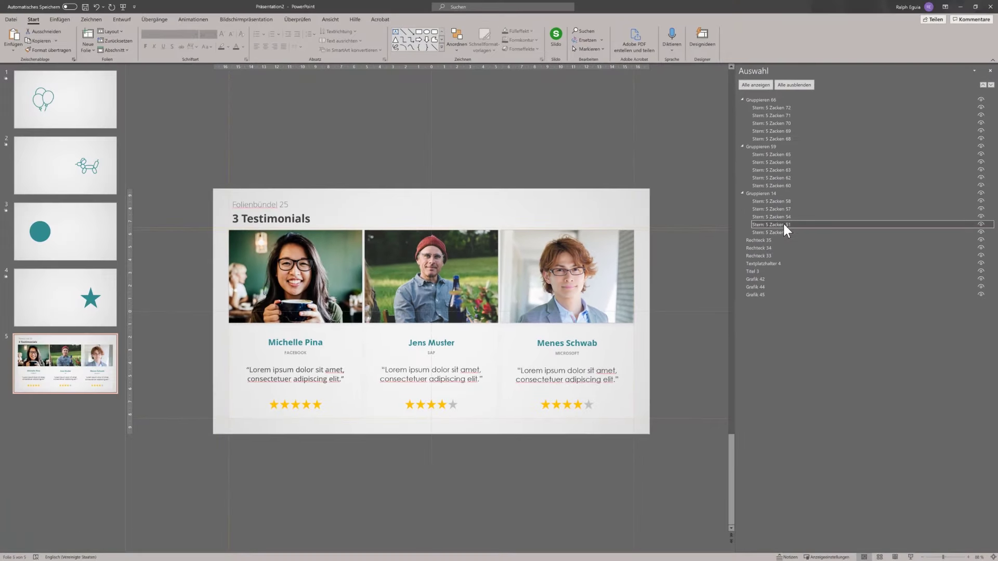
click(783, 224)
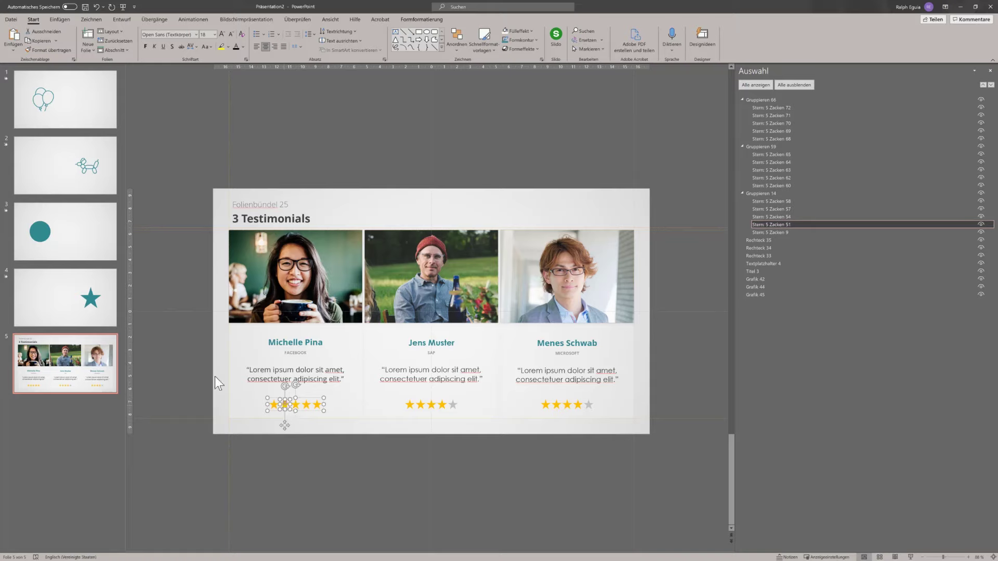
click(79, 372)
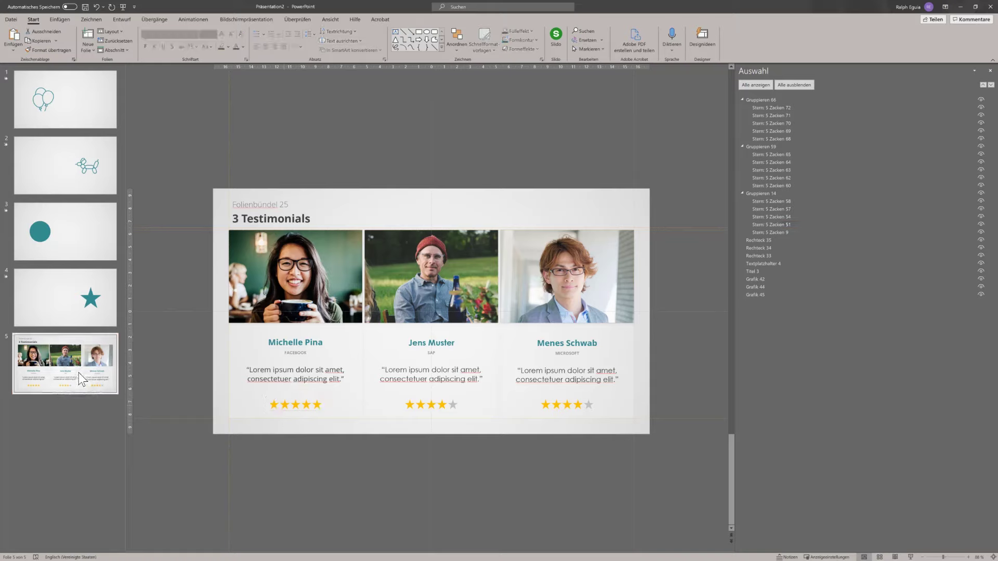
key(Delete)
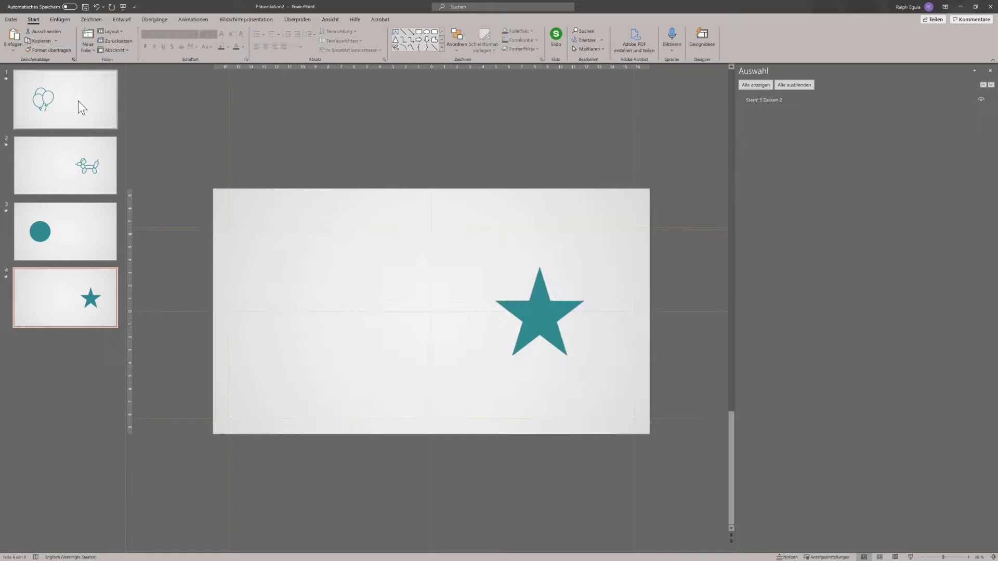
Step: Return to slide 1 and select the balloon graphic in the Selection Pane
click(78, 101)
click(318, 304)
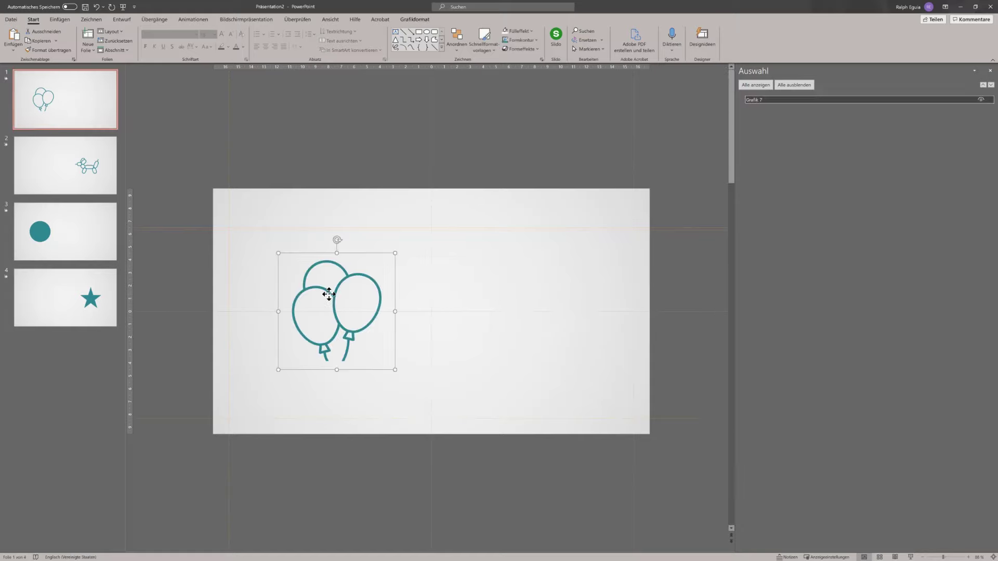
click(83, 173)
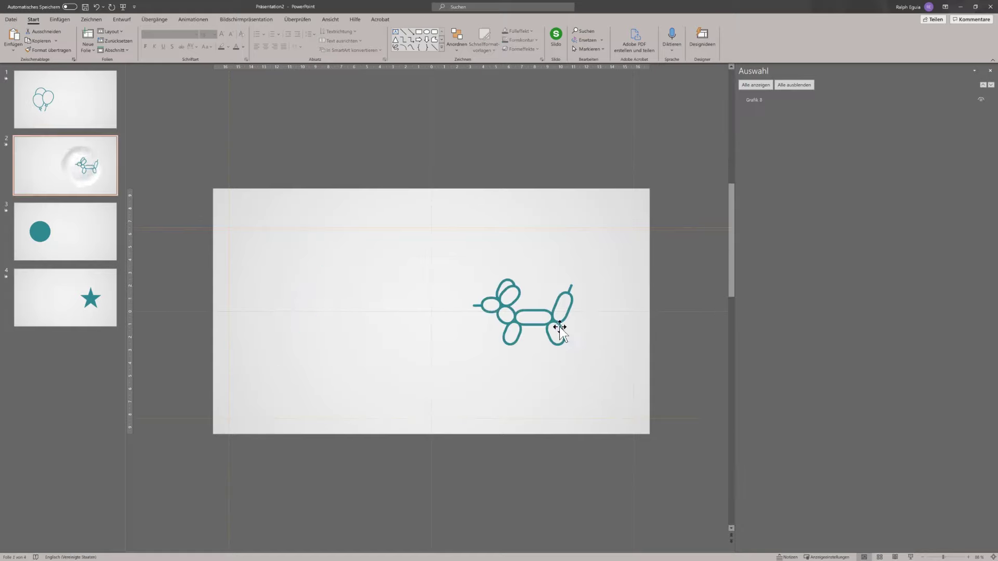
click(107, 119)
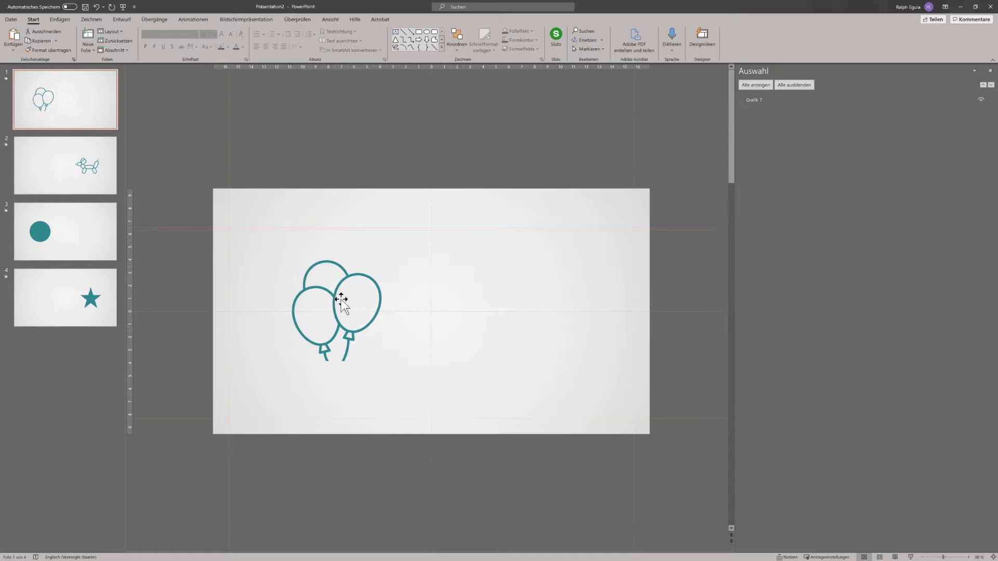
click(756, 100)
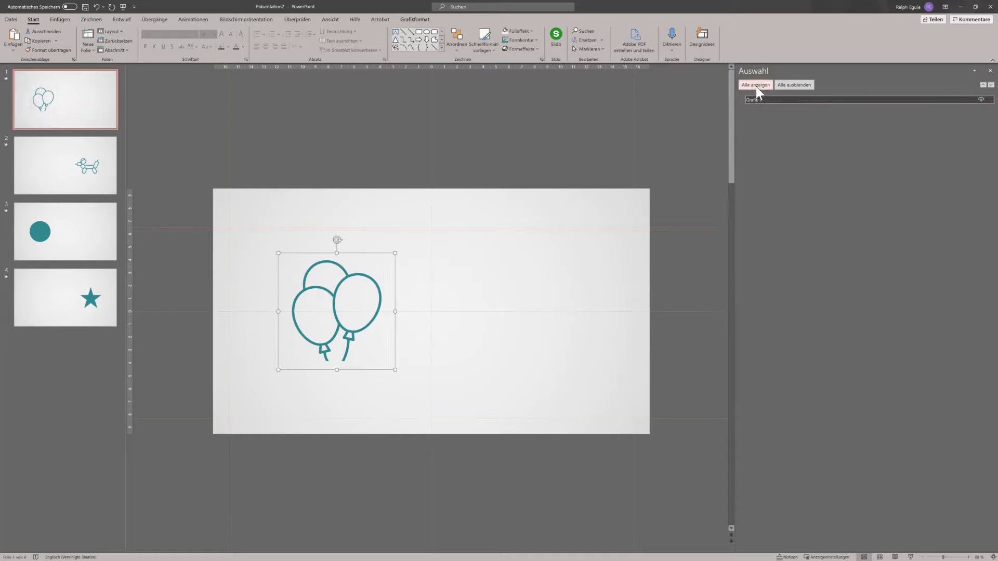
Step: Rename slide 1's balloons graphic from Grafik 7 to '!! Ballon' in the Selection Pane
double_click(757, 99)
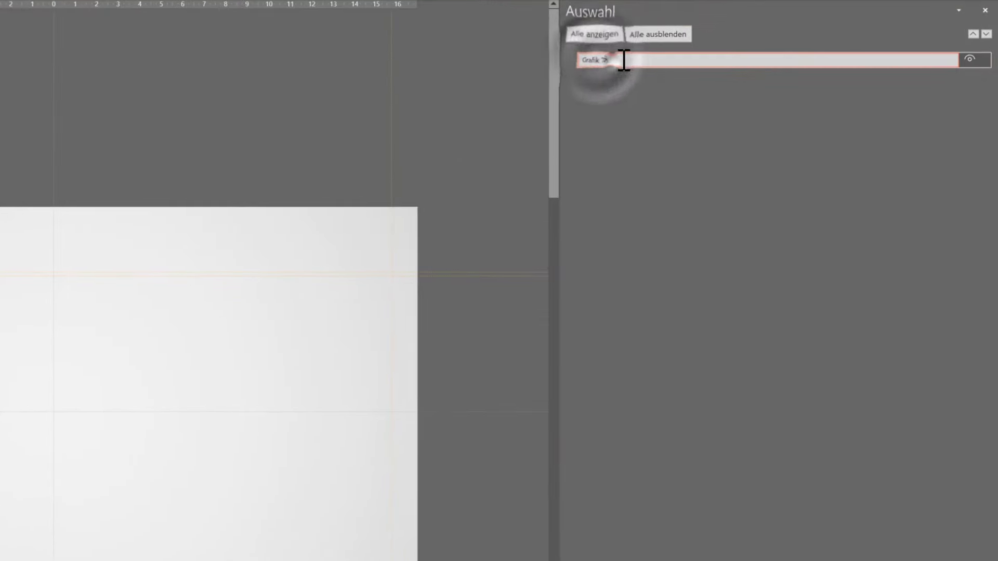
drag(624, 60, 582, 60)
key(BackSpace)
text(!! Ballon)
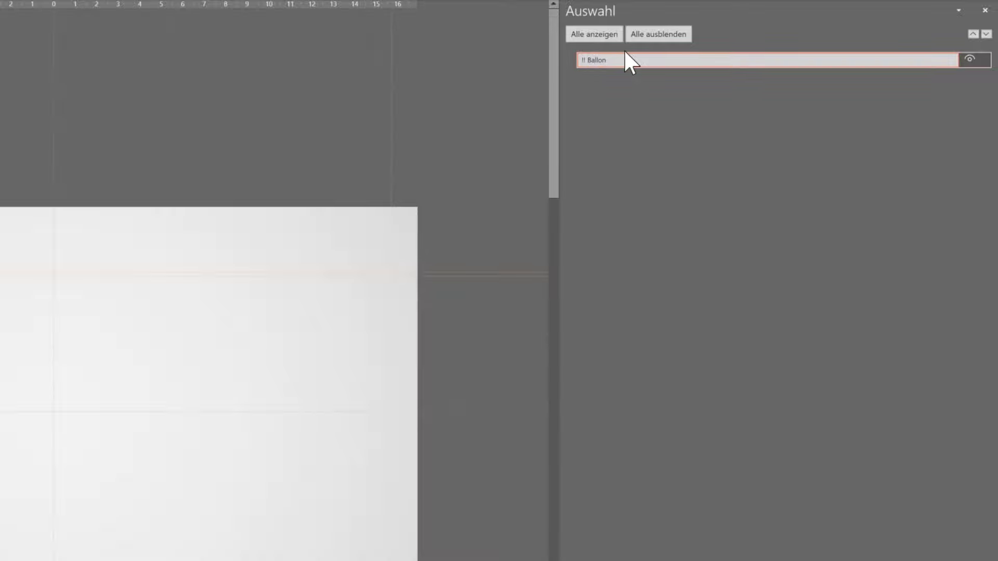
drag(626, 59, 582, 60)
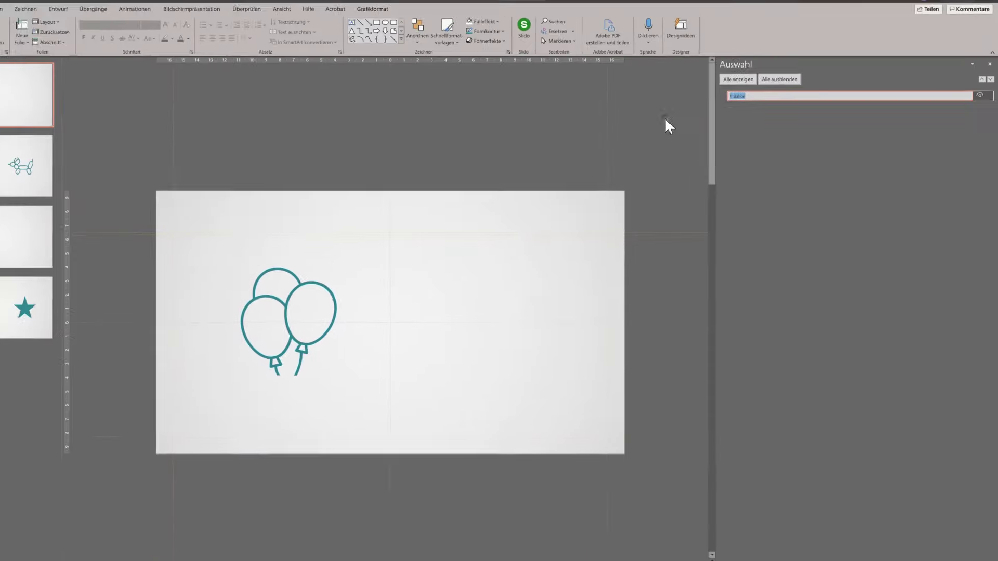
click(697, 134)
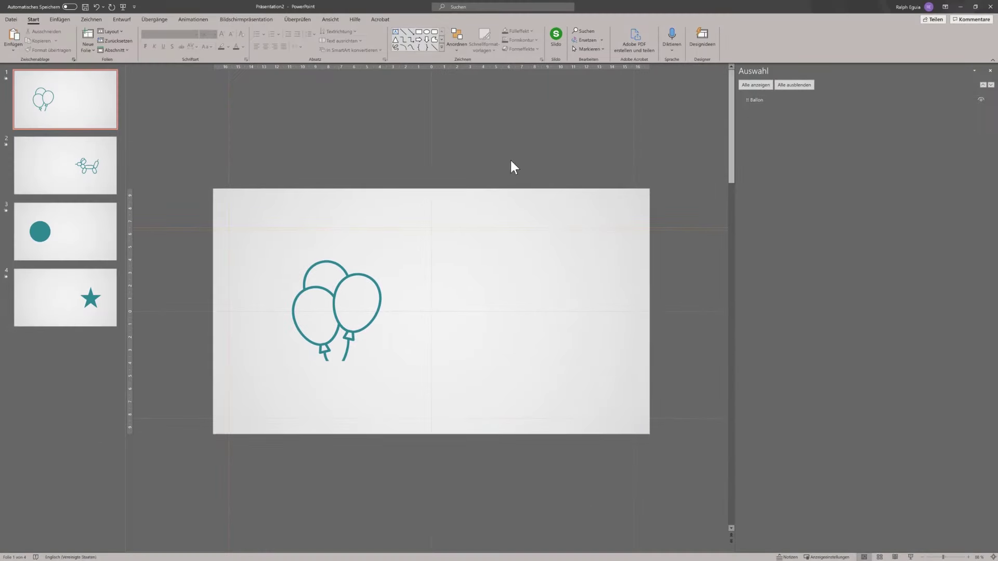
Step: Rename slide 2's balloon-dog graphic Grafik 8 to '!! Ballon' as well
click(73, 160)
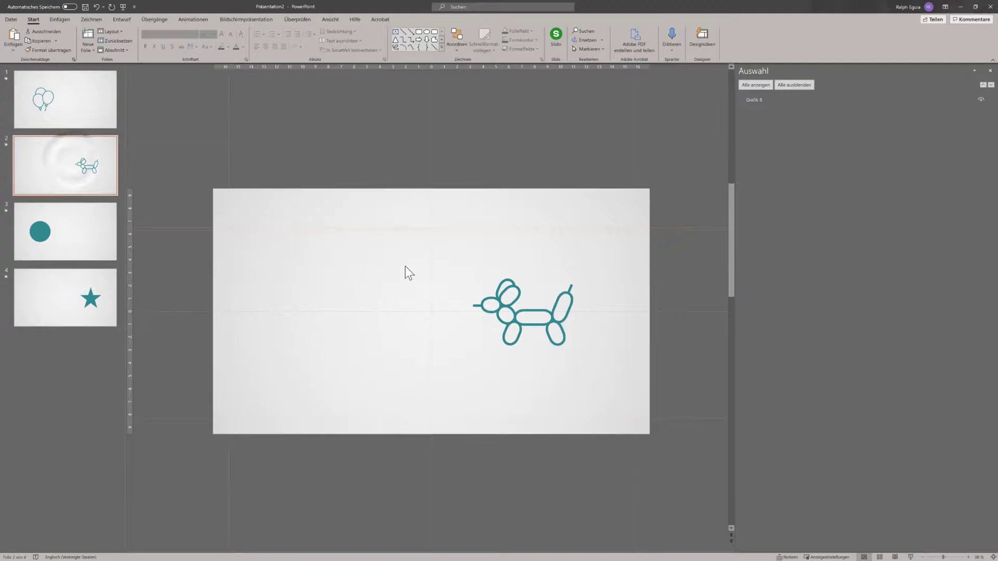
click(501, 302)
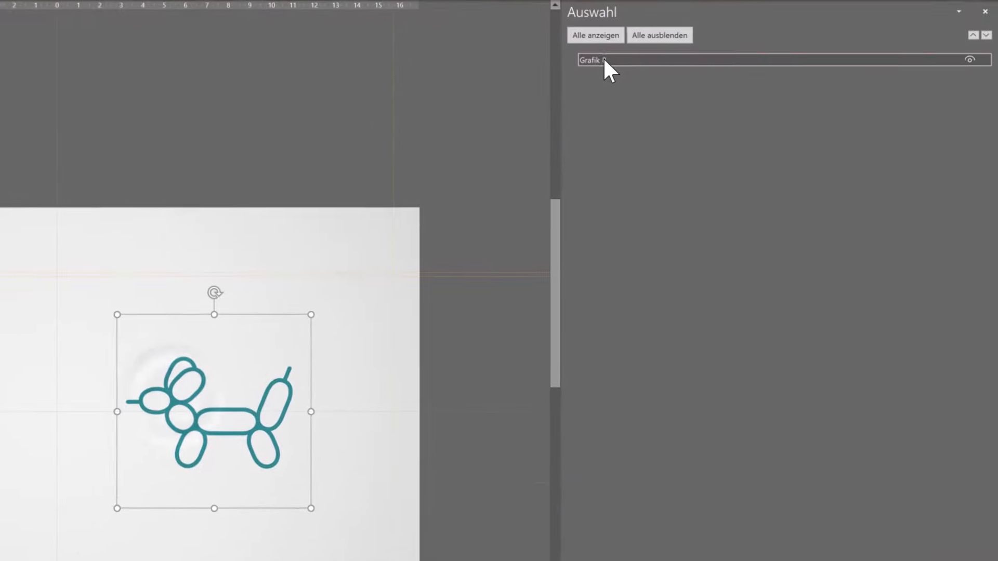
double_click(601, 60)
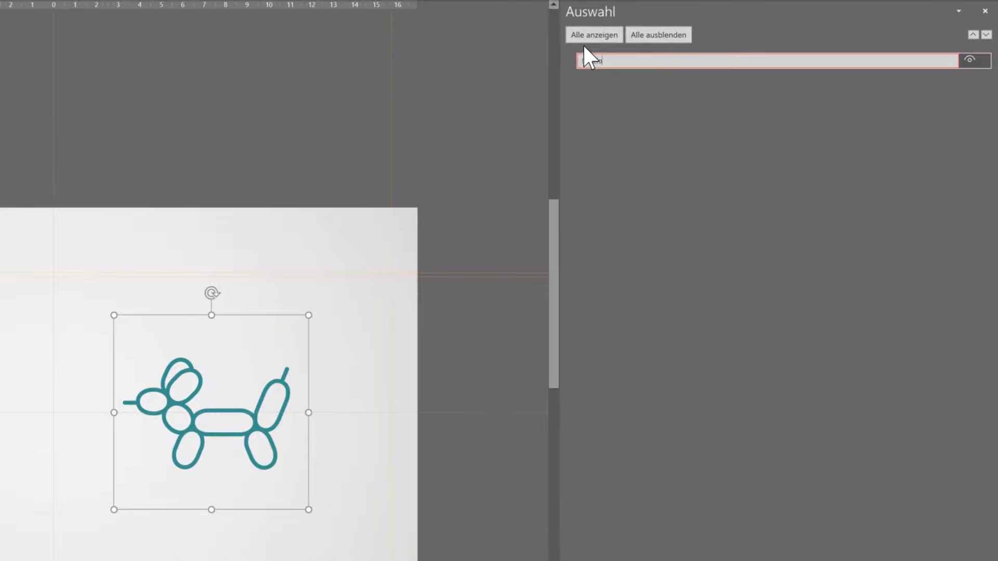
key(Return)
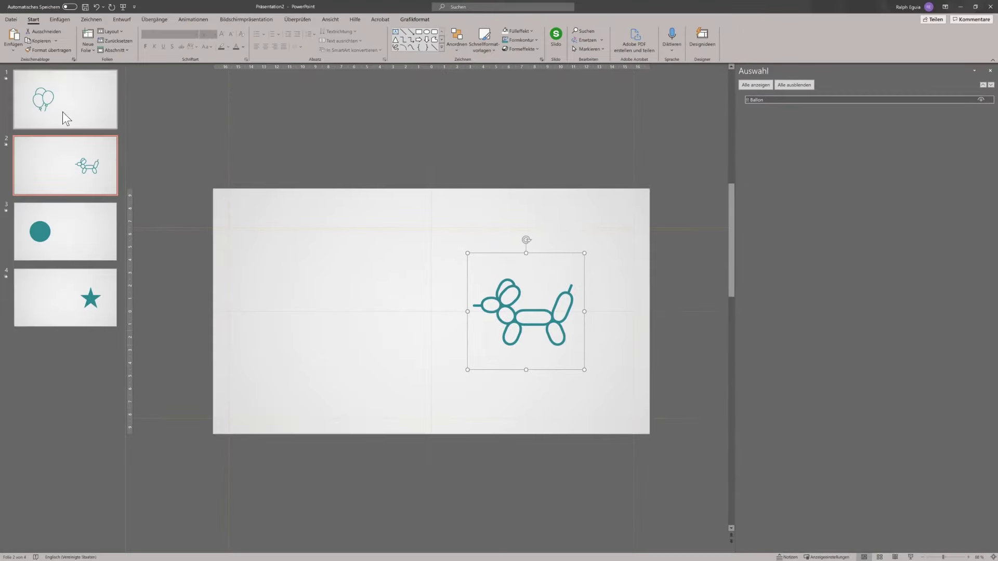
click(63, 111)
Step: Confirm Morph on slide 2, then play from slide 1 and watch the balloons morph into the dog
click(64, 180)
click(154, 19)
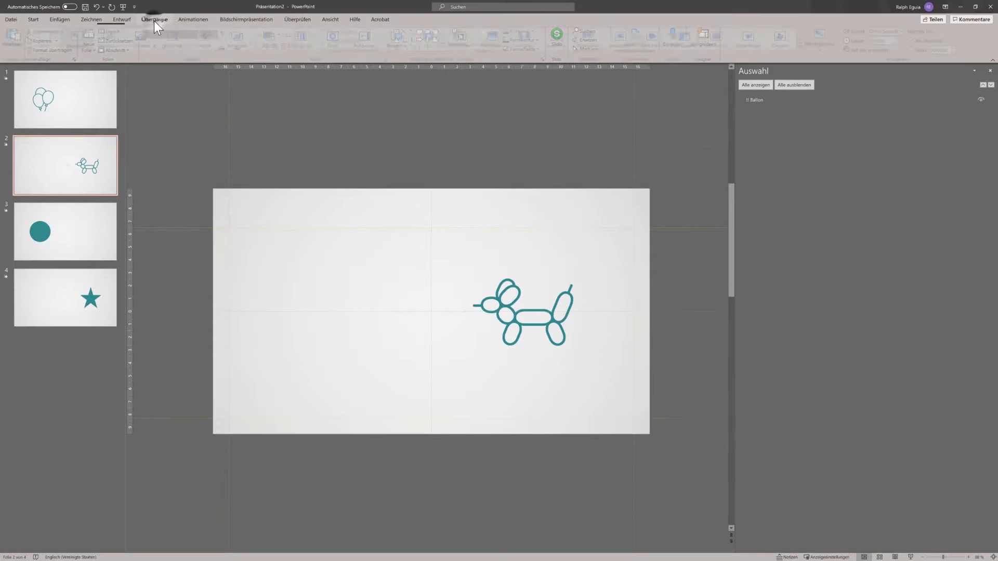
click(63, 99)
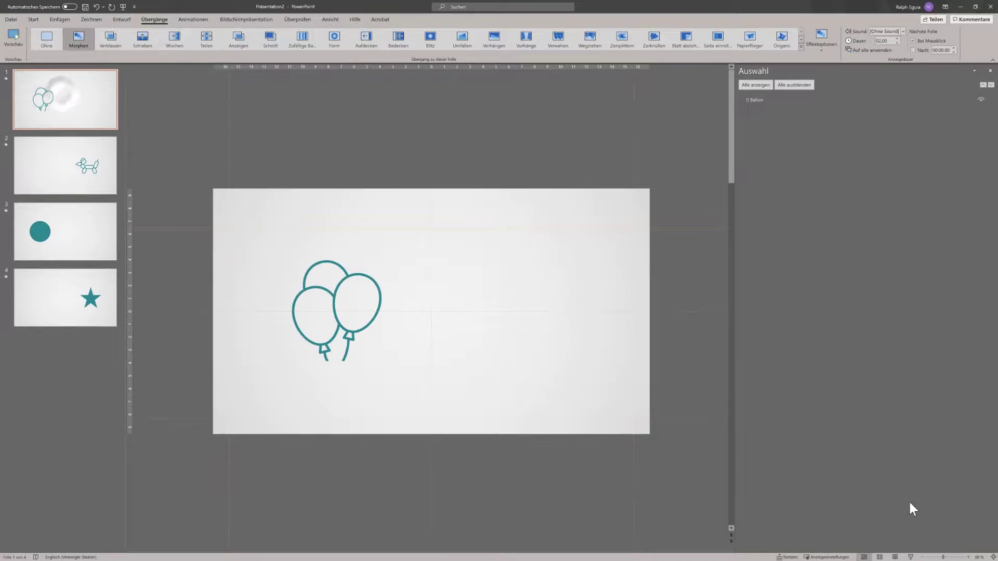
click(910, 558)
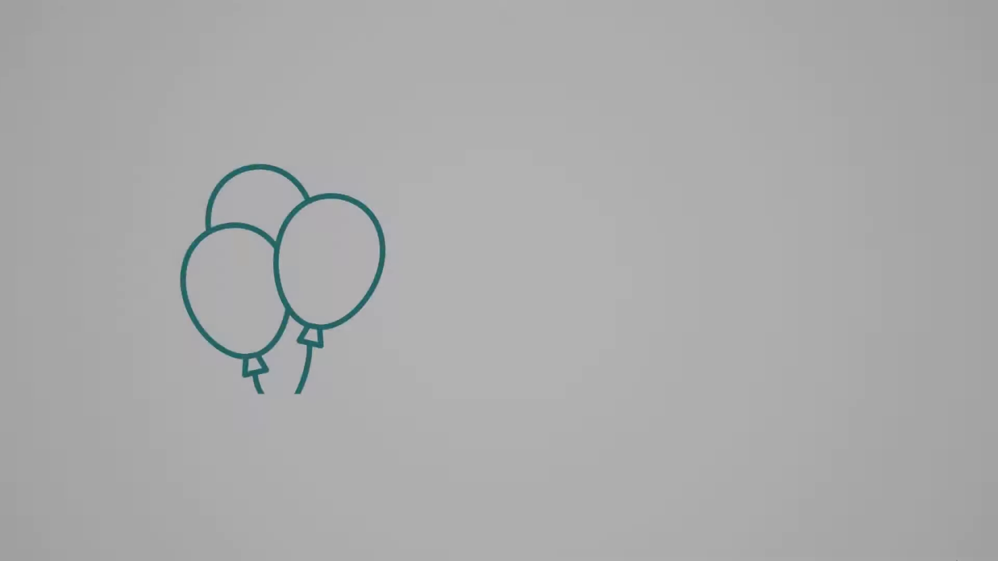
key(Right)
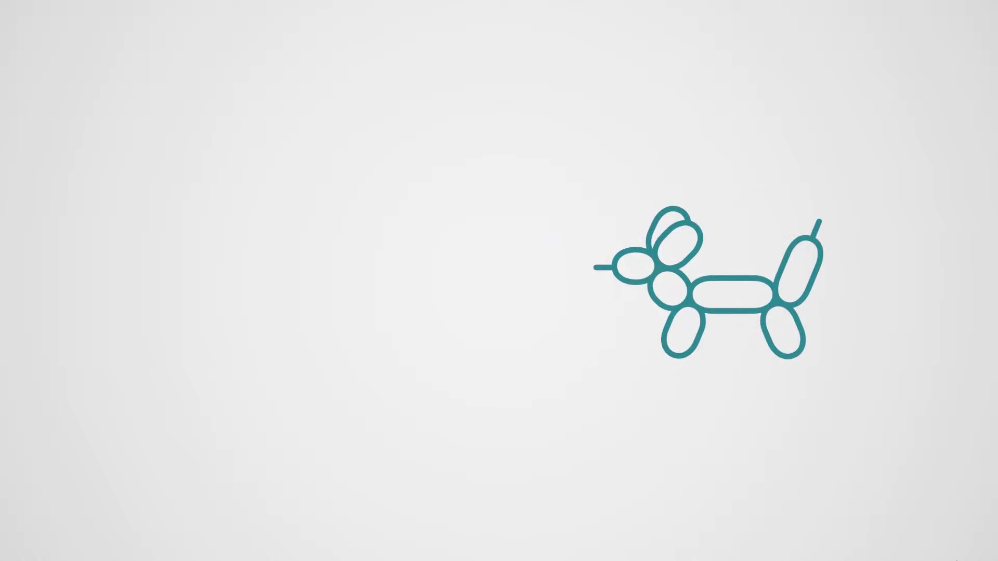
key(Escape)
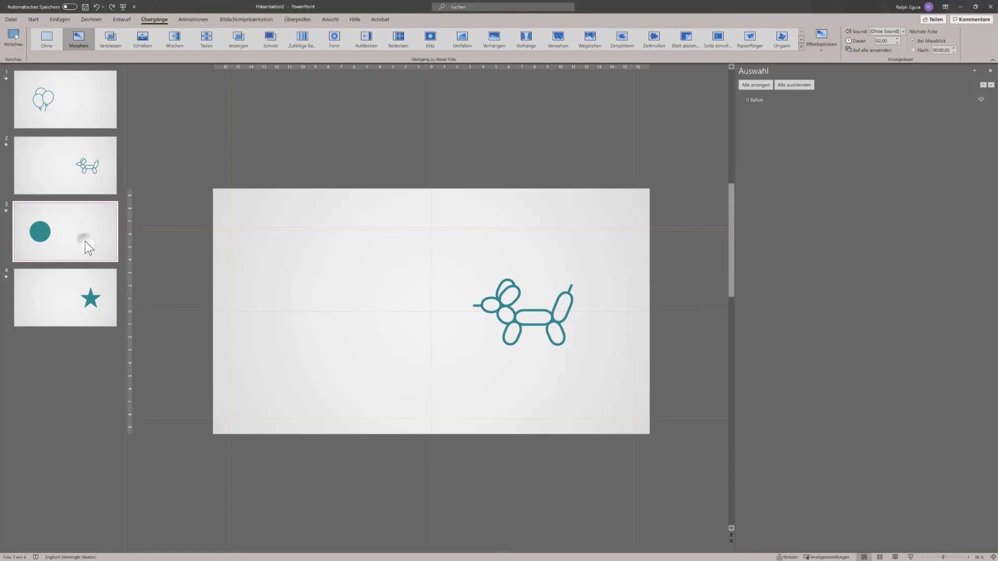
Step: Rename slide 3's teal circle Ellipse 3 to '!! Kreis' in the Selection Pane
click(86, 241)
click(313, 281)
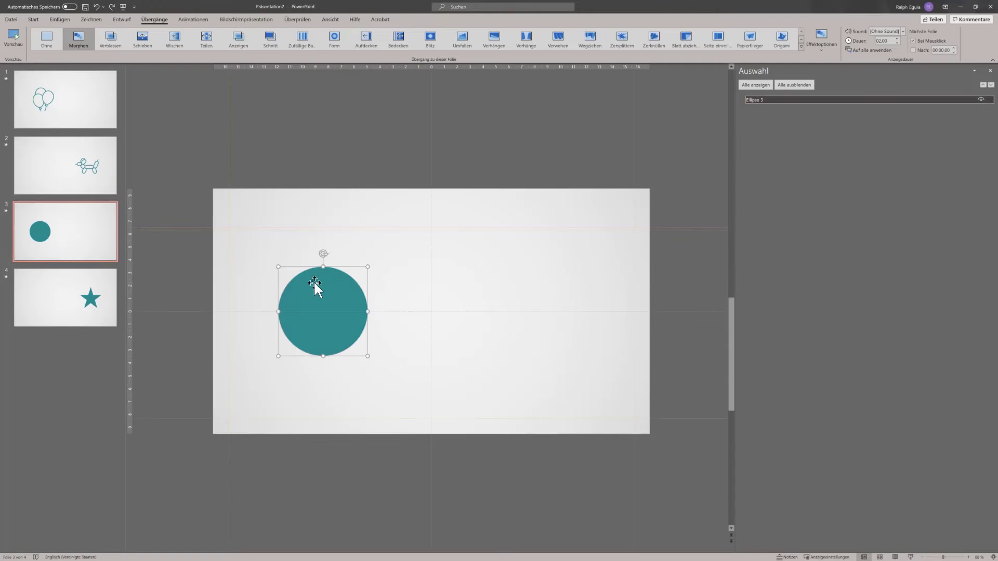
double_click(753, 100)
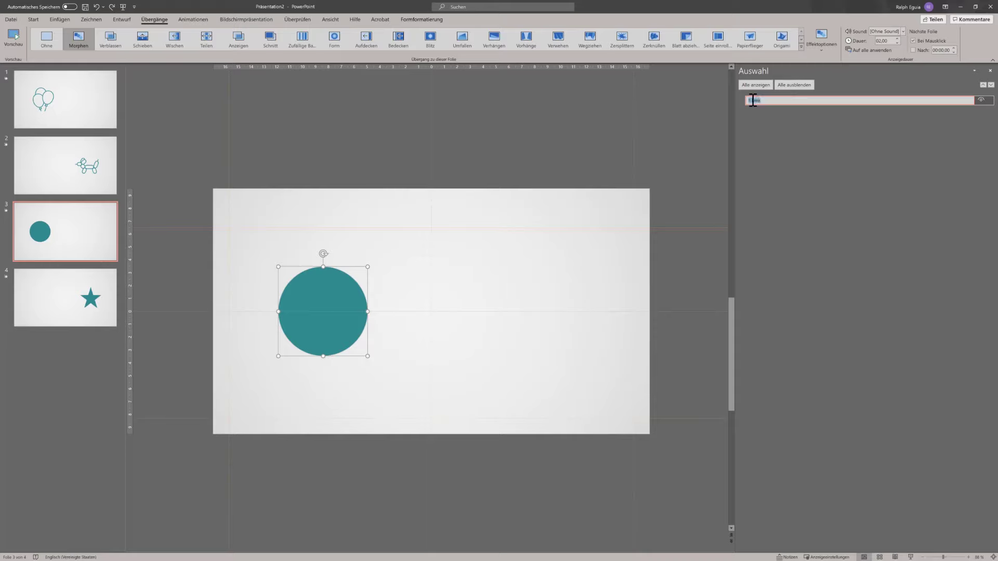
key(Return)
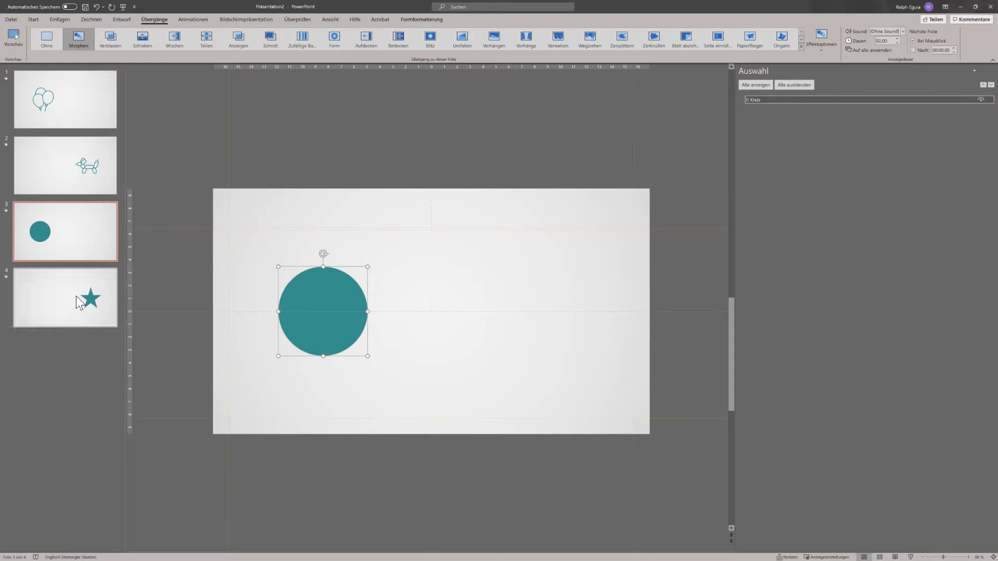
Step: Rename slide 4's star 'Stern: 5 Zacken 2' to '!! Kreis'
click(78, 296)
drag(603, 457, 438, 211)
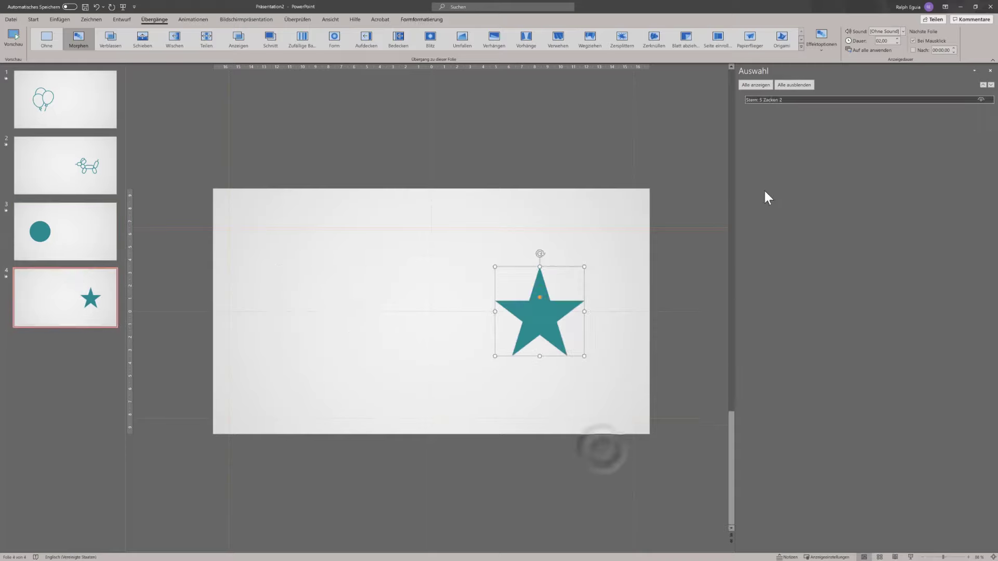
double_click(775, 100)
text(!! Kreis)
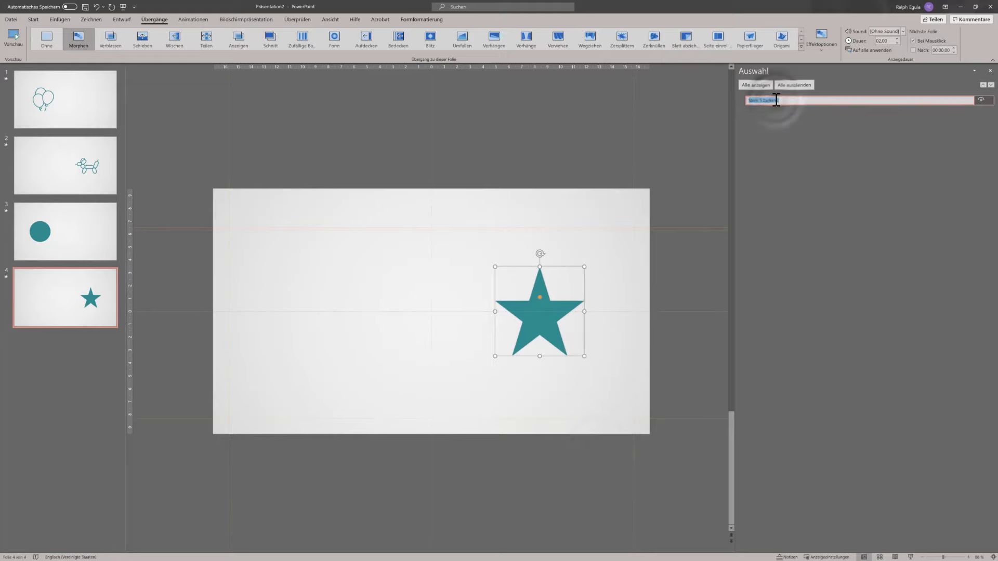
key(Return)
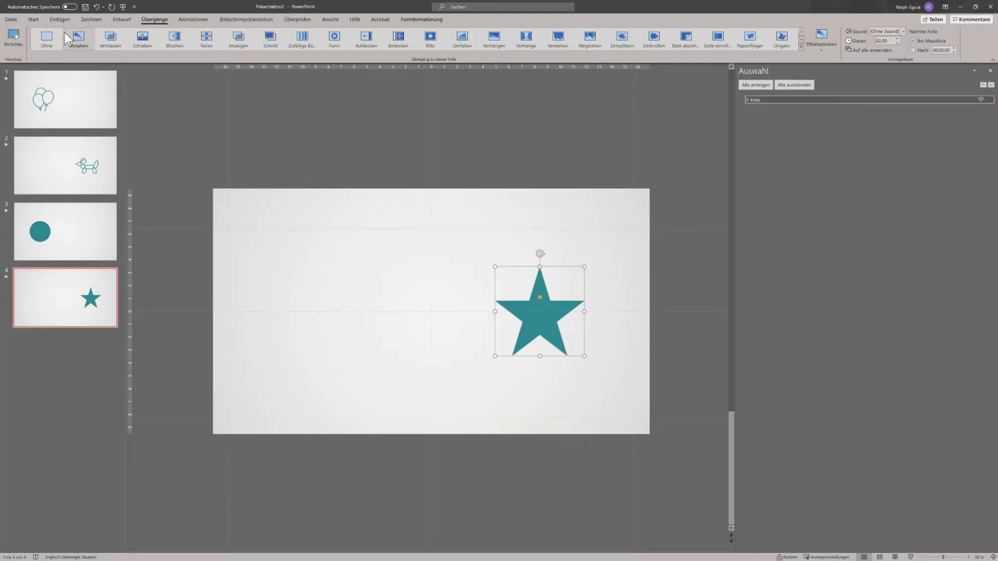
Step: Start the slide show from slide 3 to preview the teal circle morphing into the star
click(75, 221)
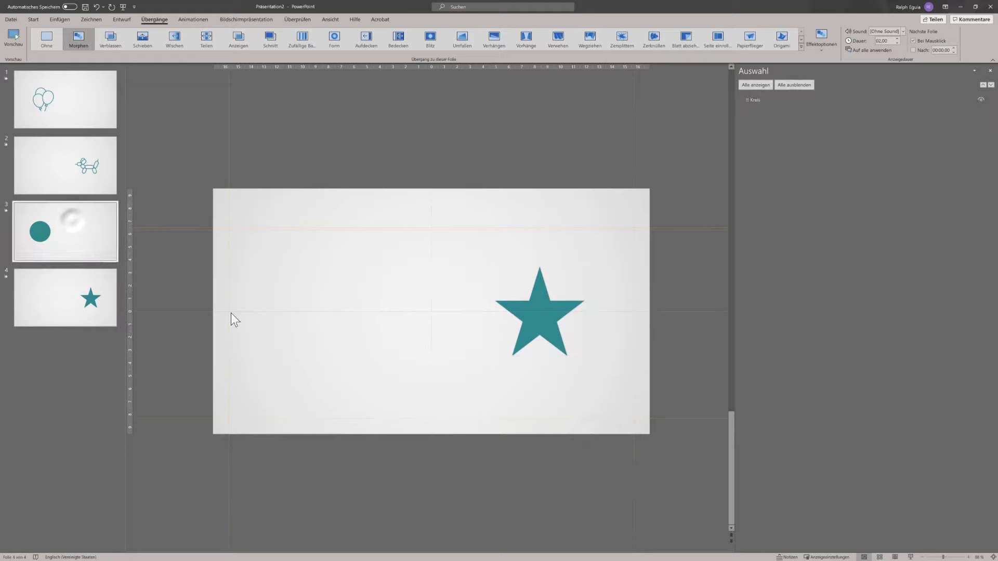
click(910, 557)
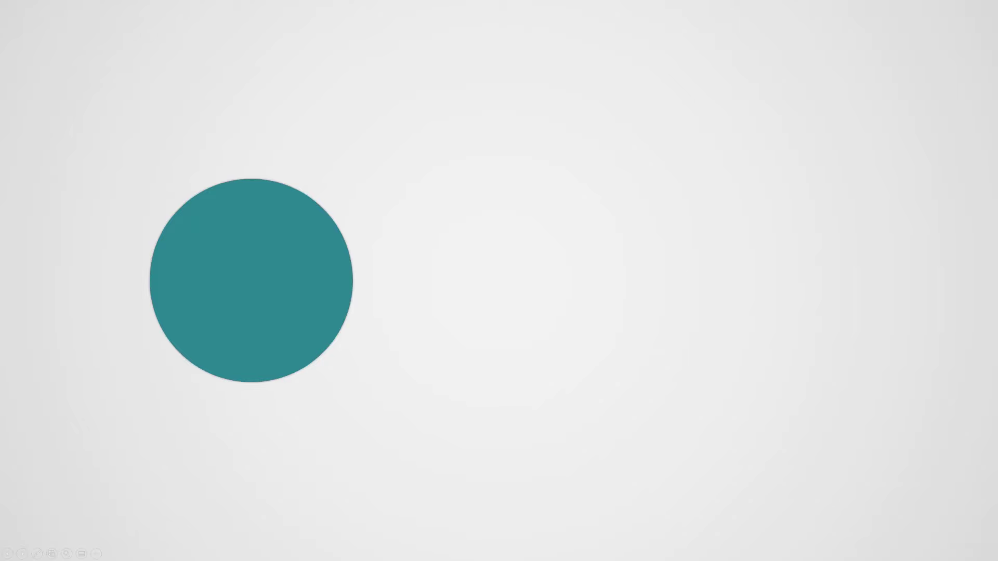